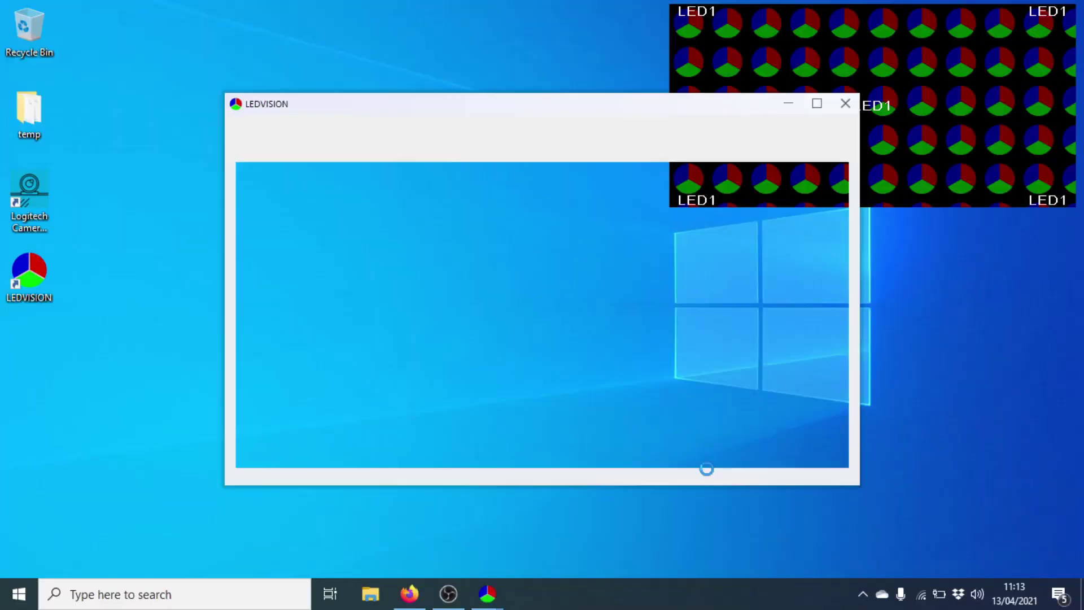
Step: Shift the LEDVISION window slightly to the left
drag(577, 107, 547, 109)
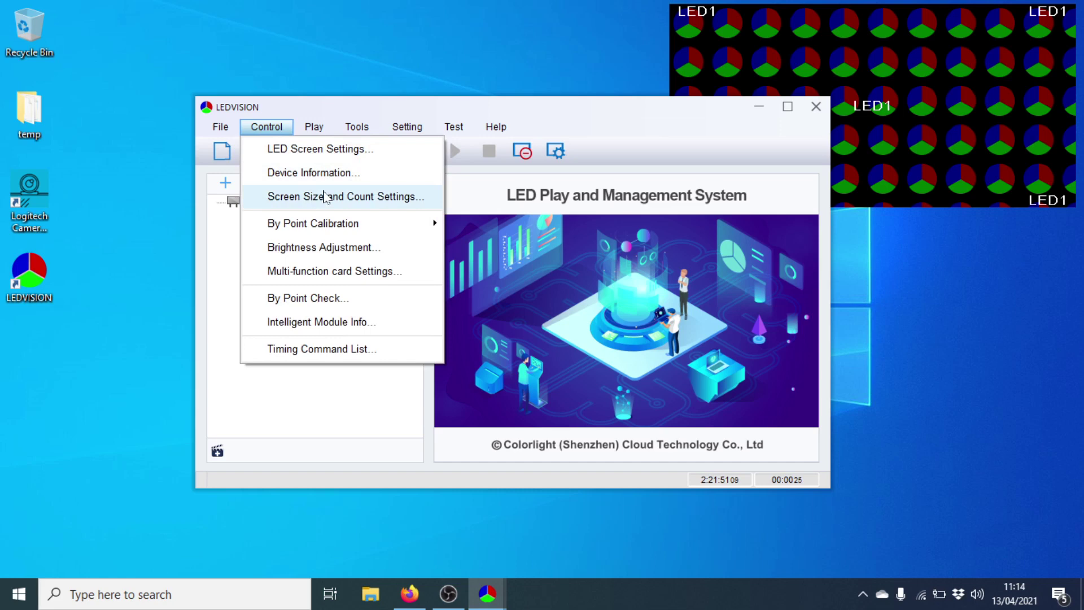
Step: Give the LED1 screen a width of 128 and a height of 32, then apply it
click(326, 201)
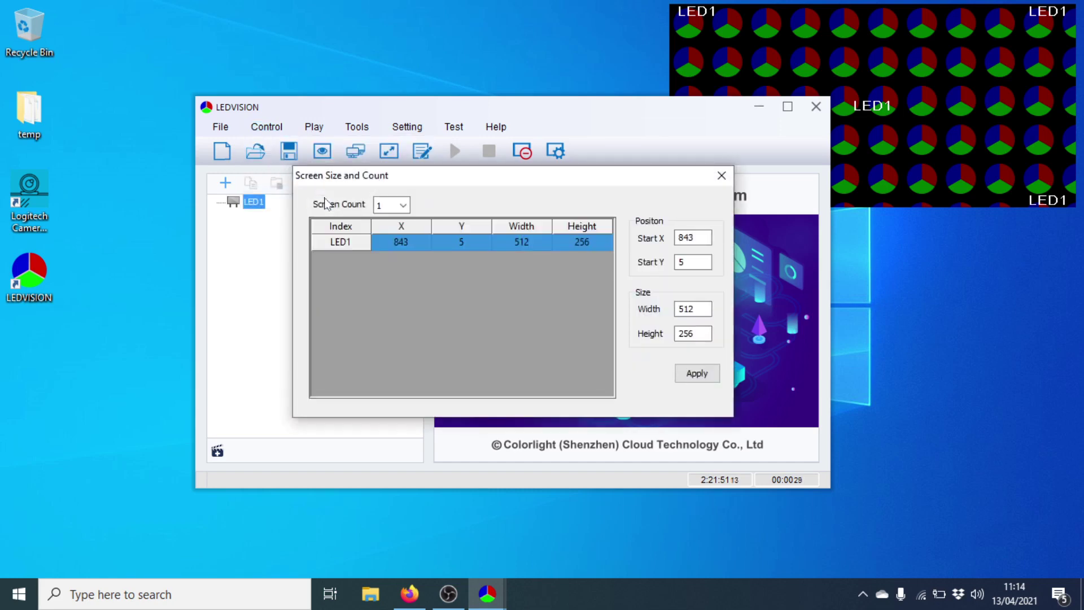
click(538, 242)
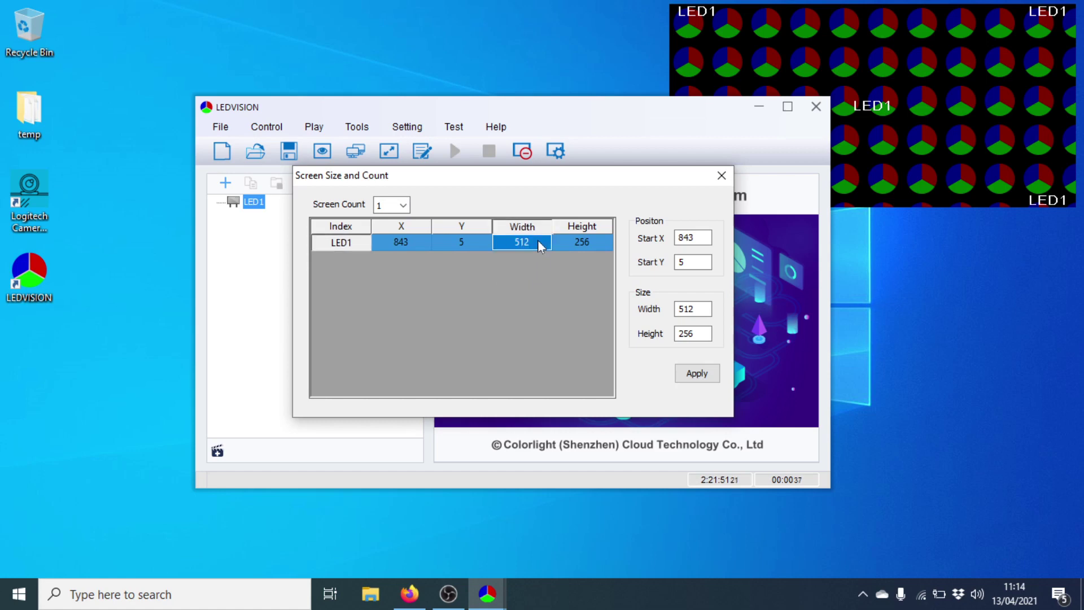
double_click(686, 309)
text(12)
key(Tab)
text(32)
click(716, 373)
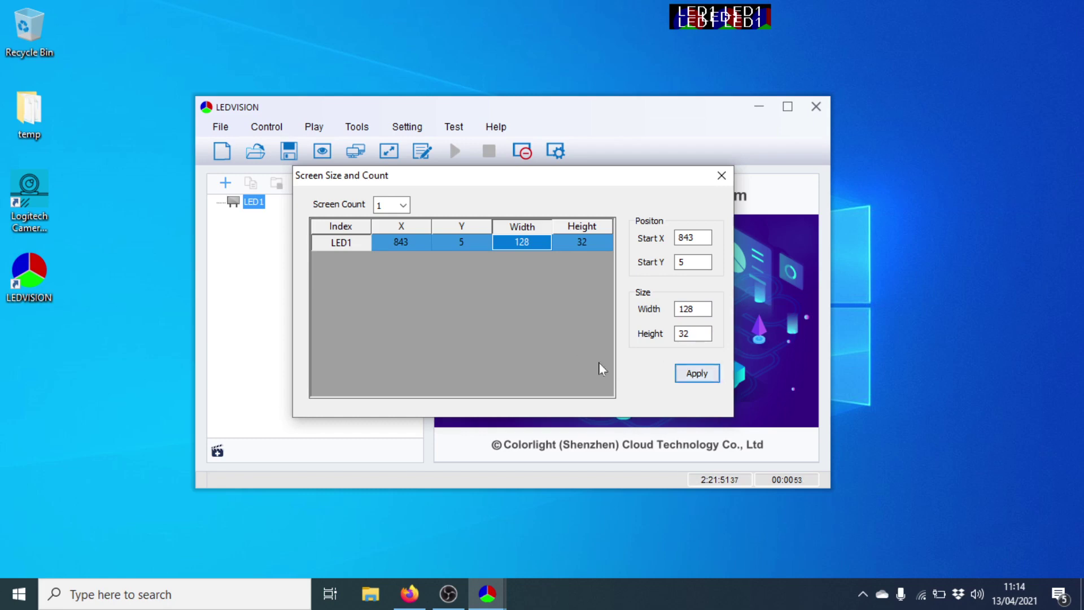
Step: Close the size dialog and open LED Screen Settings, entering the authorization password
click(721, 176)
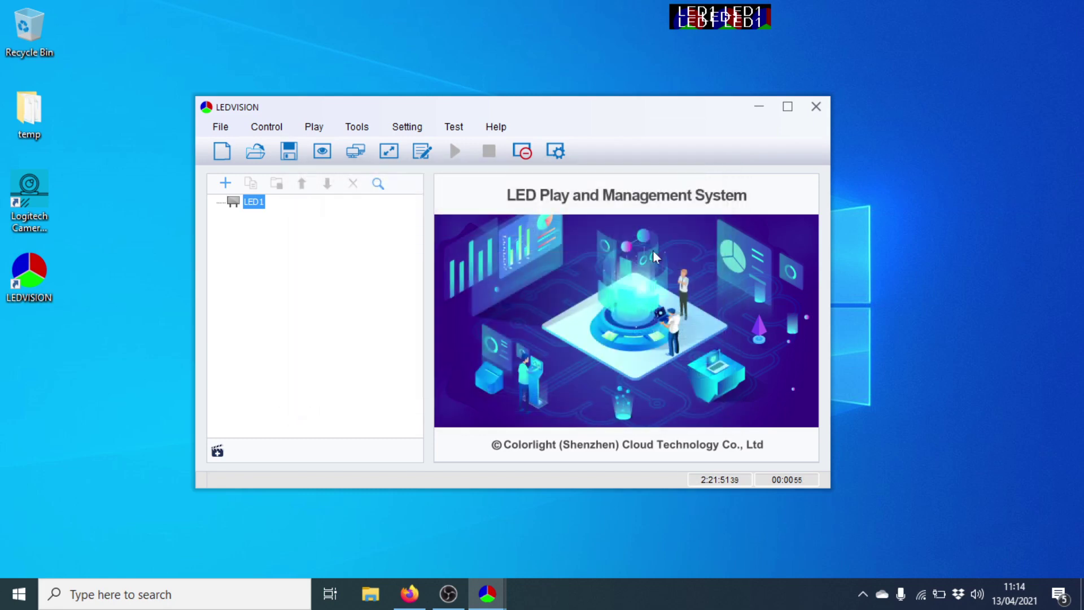
click(276, 129)
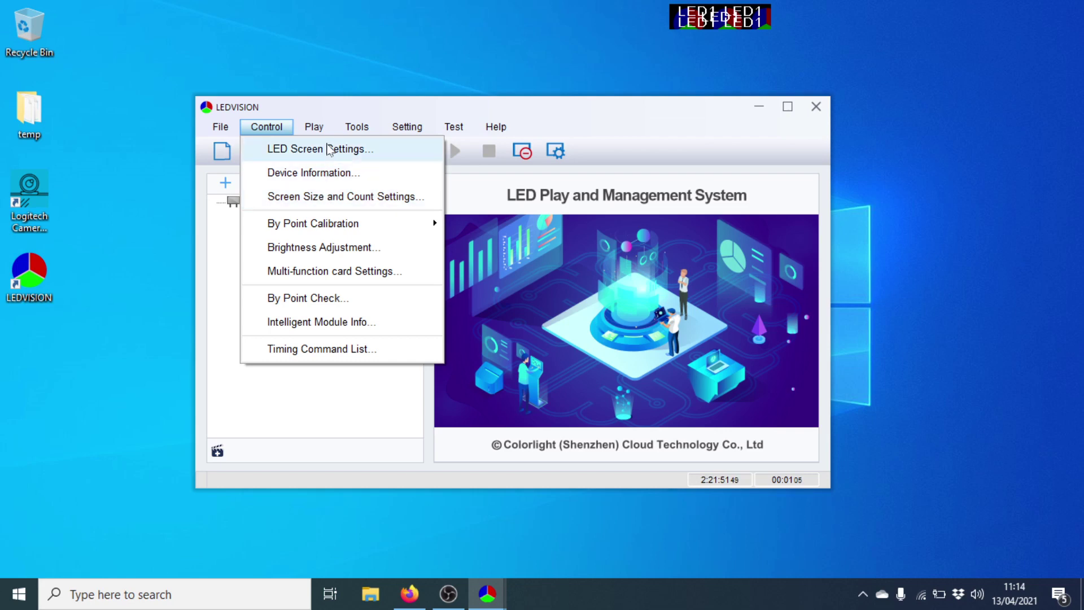
click(330, 149)
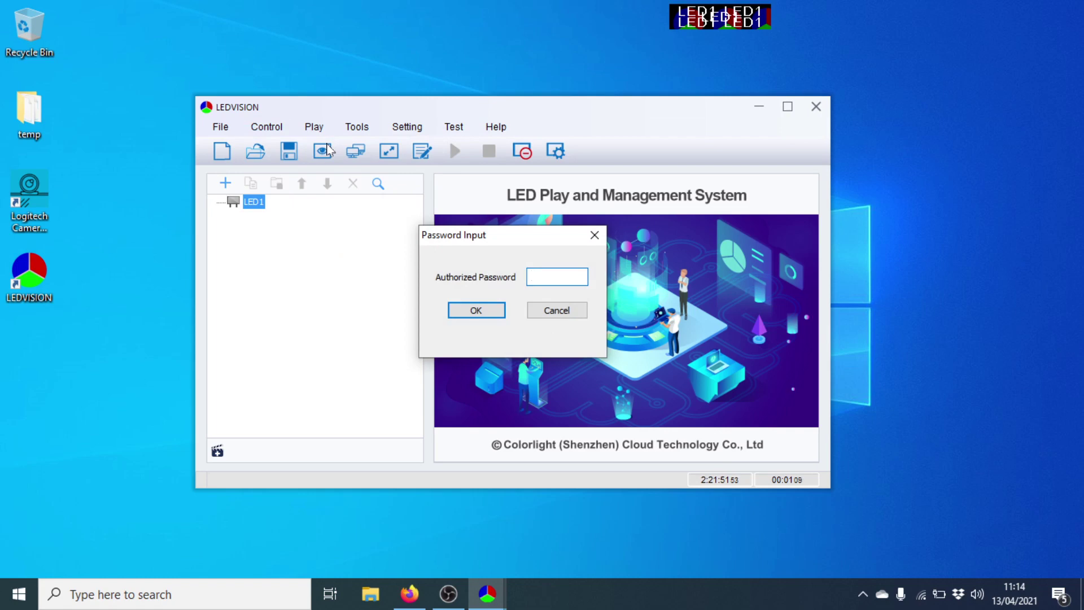
text(168)
key(Return)
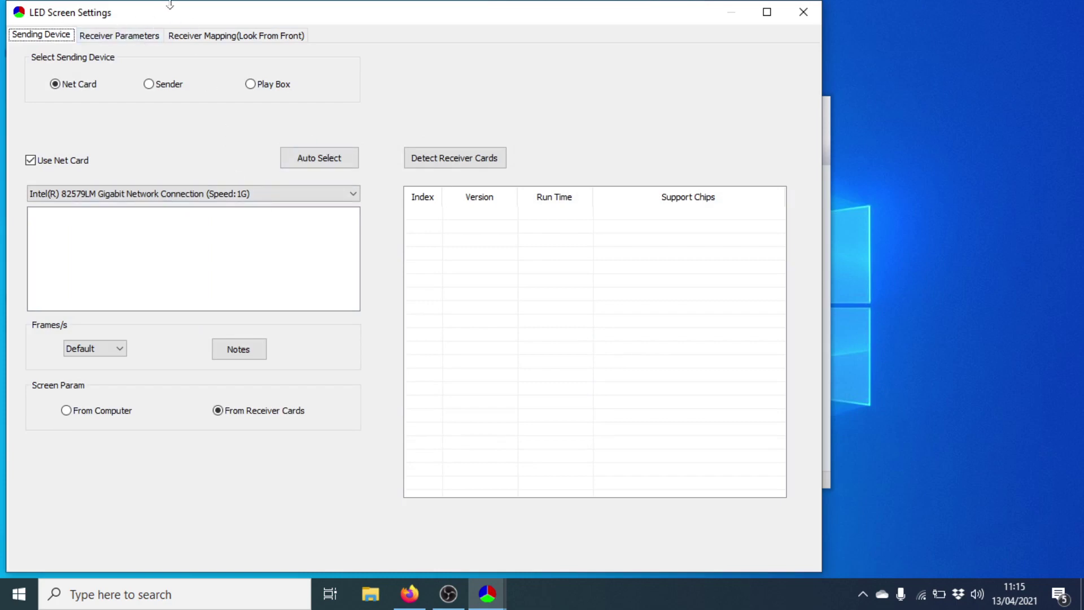
Step: Detect the single receiver card and show its receiver parameters
drag(172, 5, 243, 6)
click(523, 162)
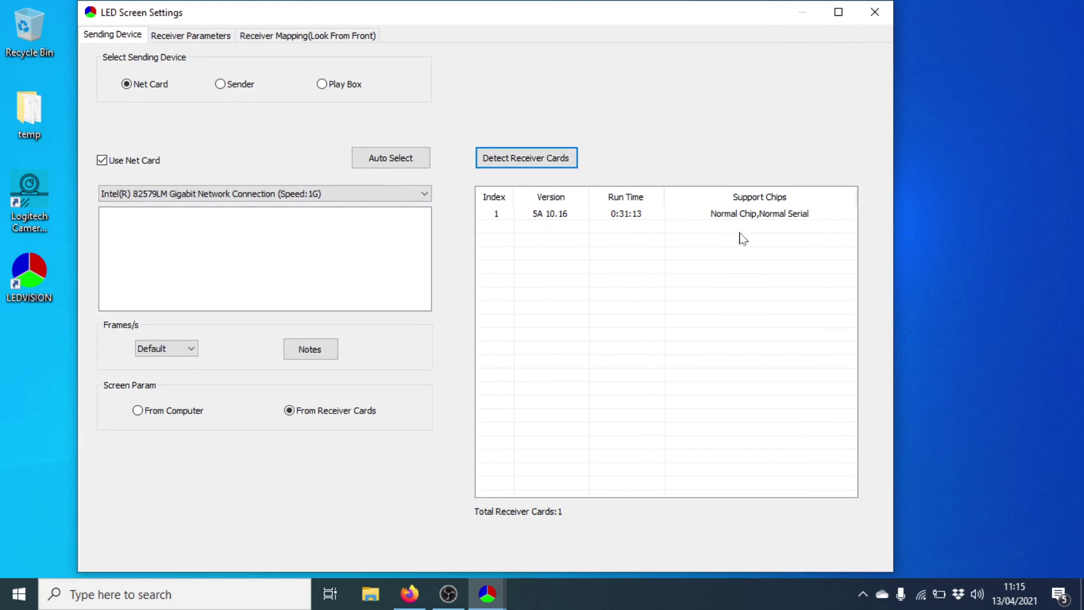
click(218, 36)
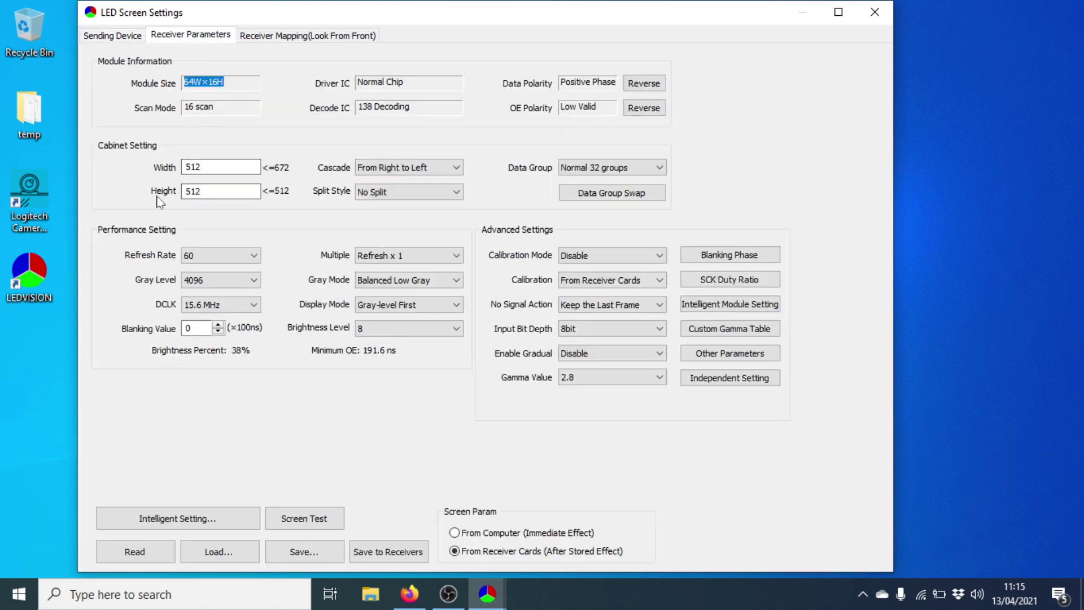
Step: Enter cabinet width 128 and height 32 in the receiver parameters
double_click(192, 166)
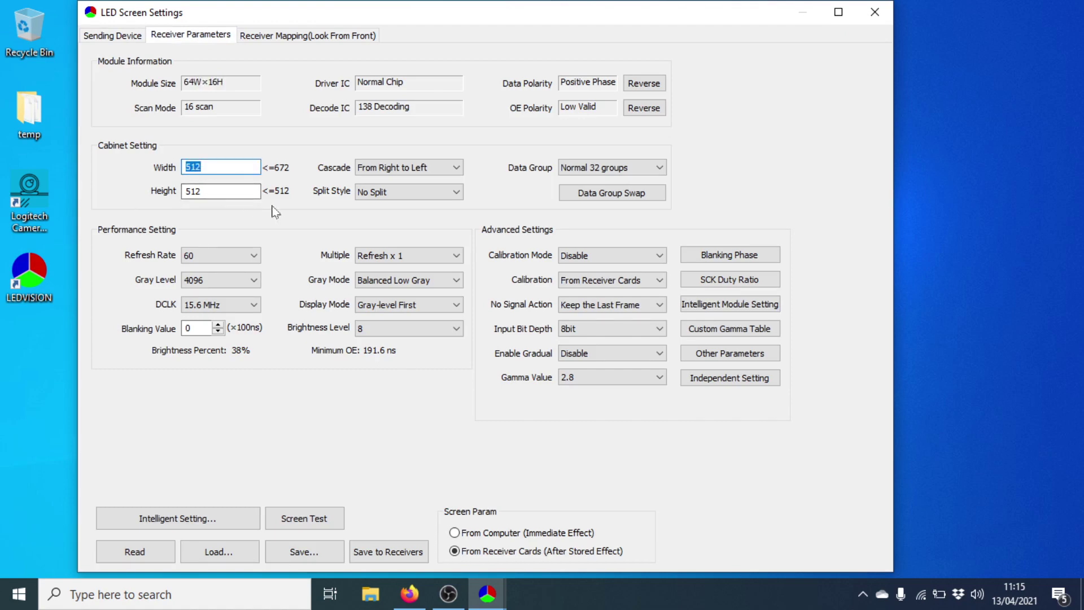
text(128)
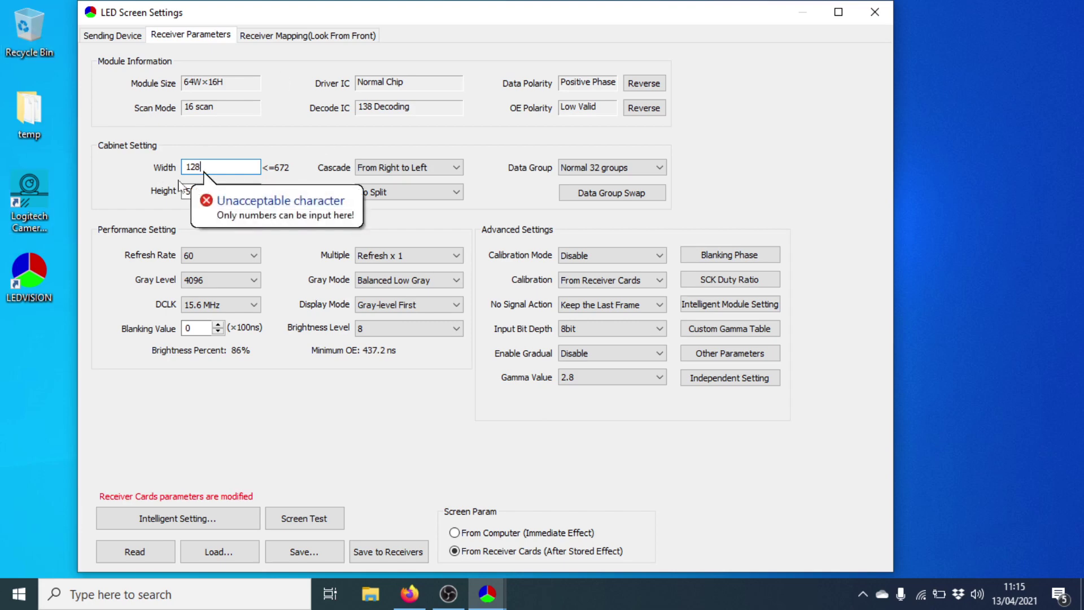
key(Tab)
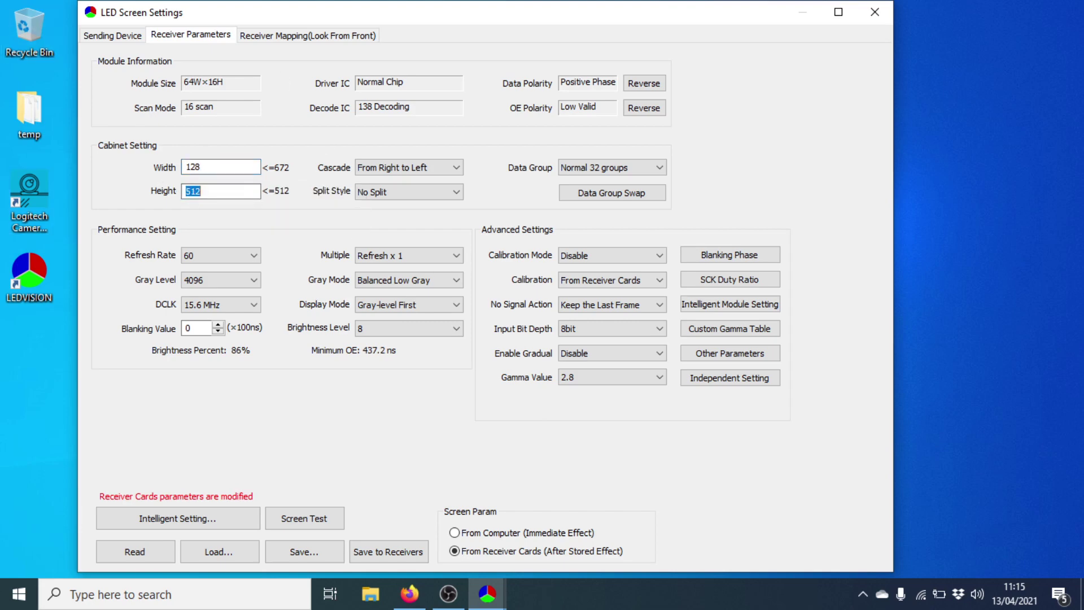
text(32)
Step: Reset the receiver mapping to a single column with one 128×32 card
click(275, 40)
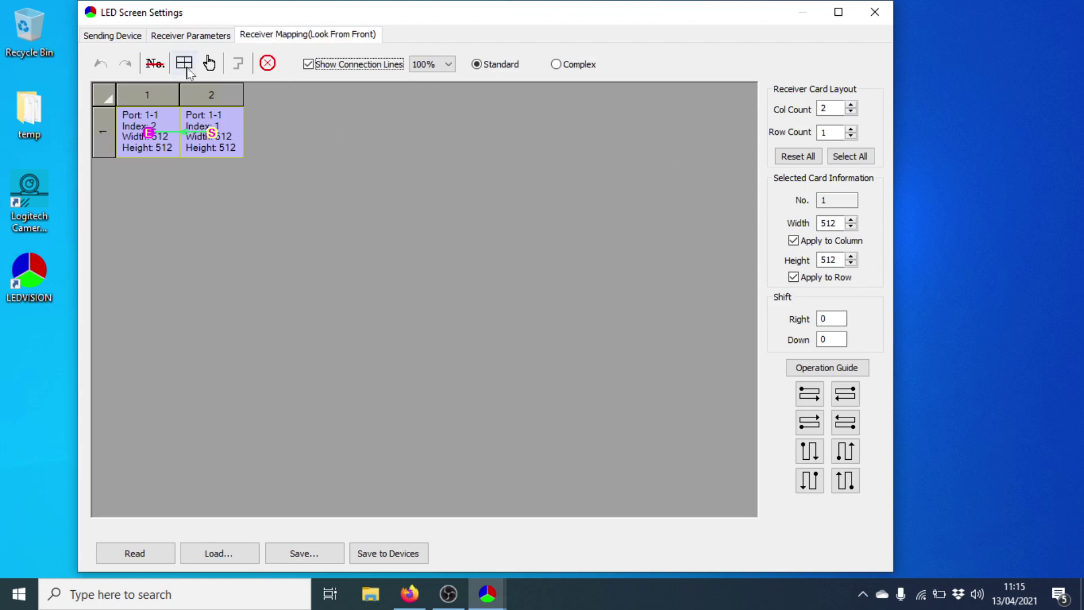
click(802, 157)
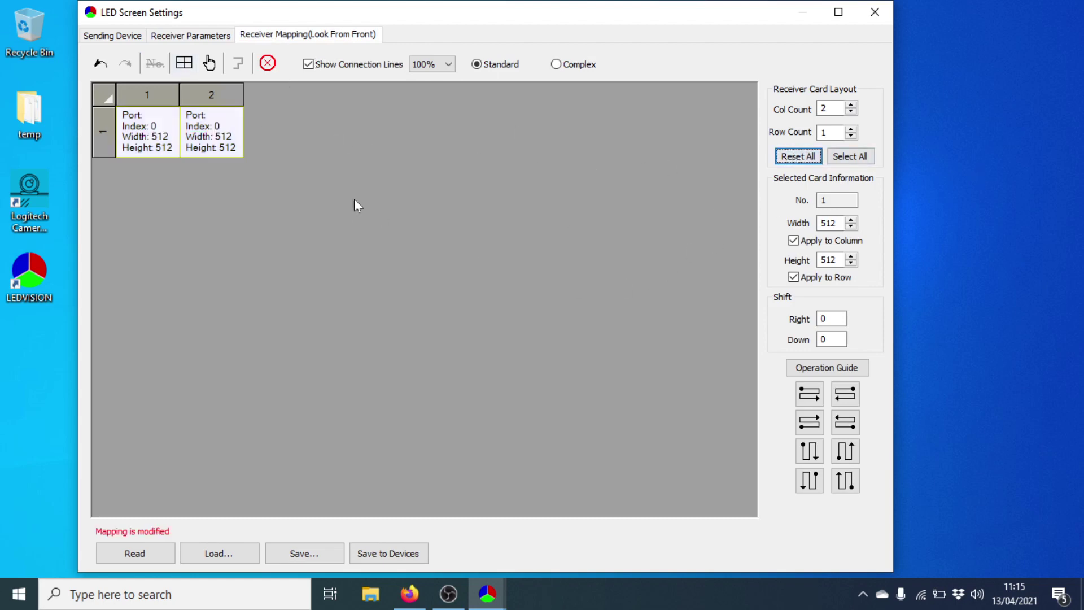
click(851, 112)
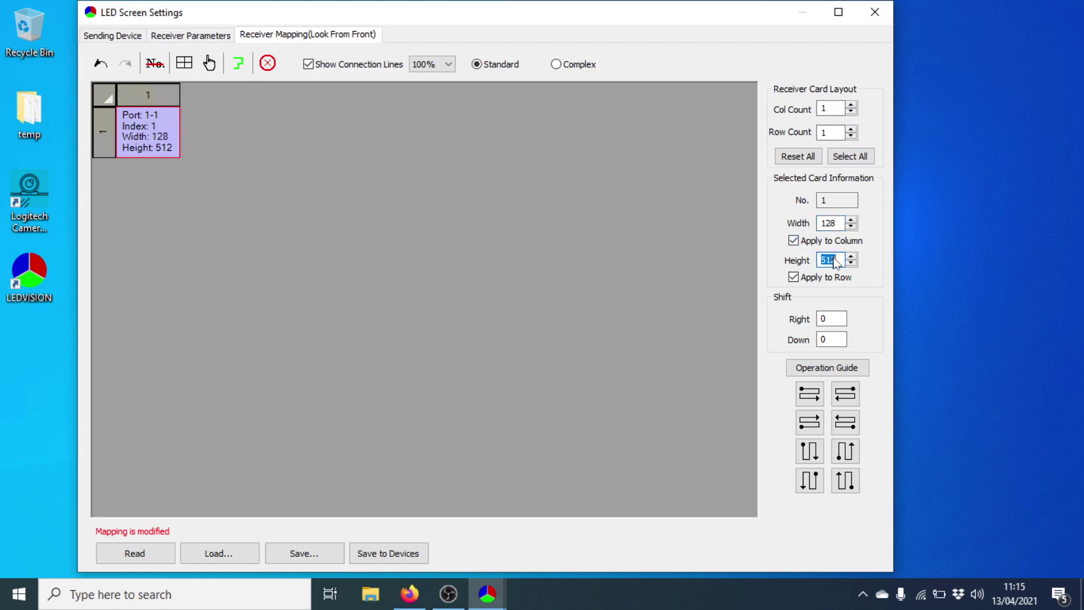
text(2)
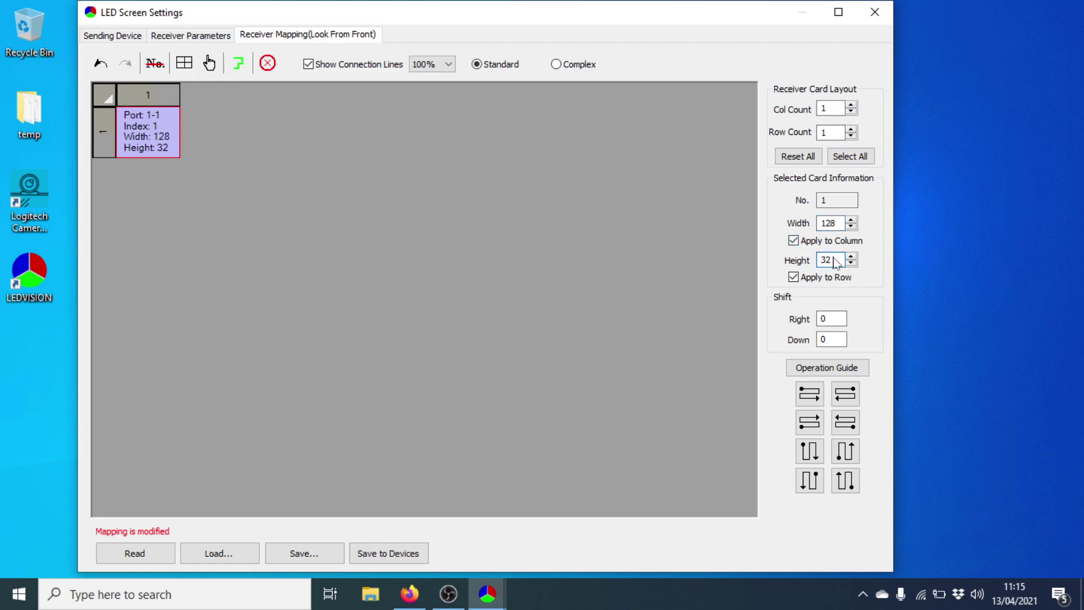
click(340, 232)
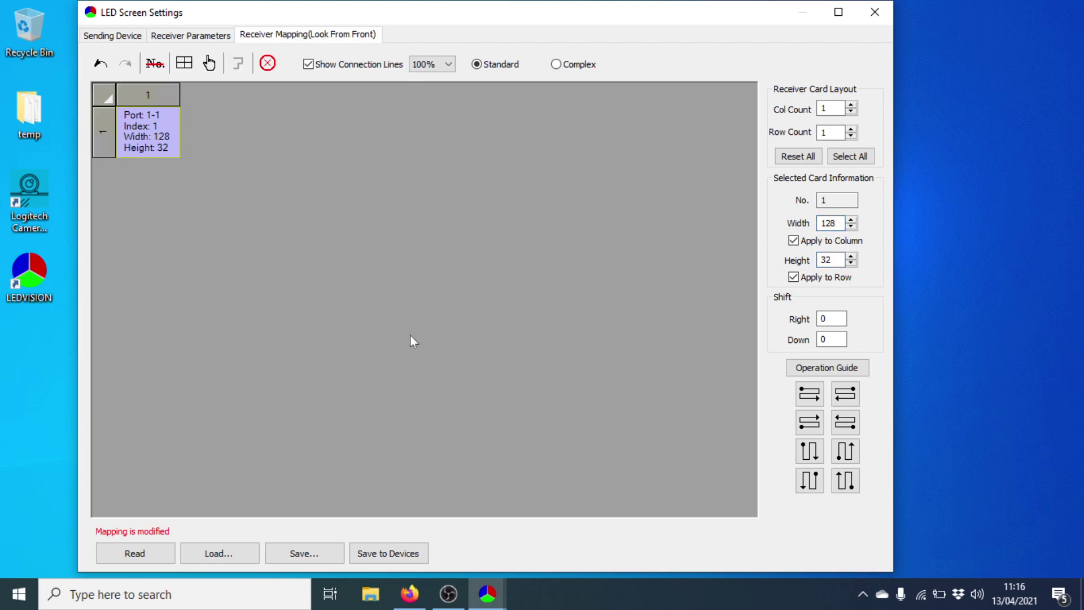
Step: Save the mapping to the device and the cabinet parameters to the receivers
click(411, 555)
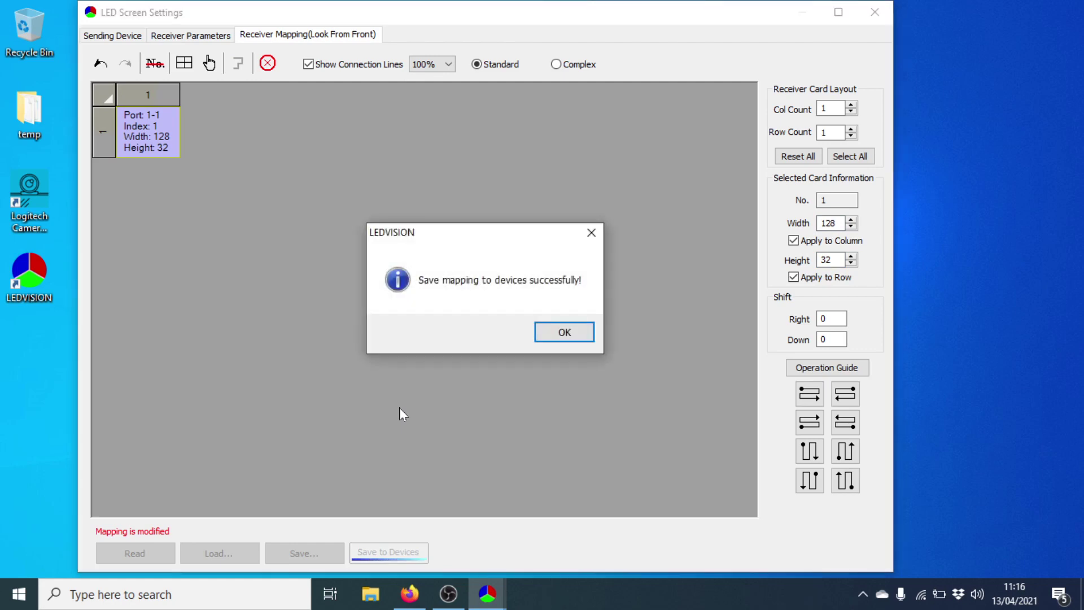
click(552, 341)
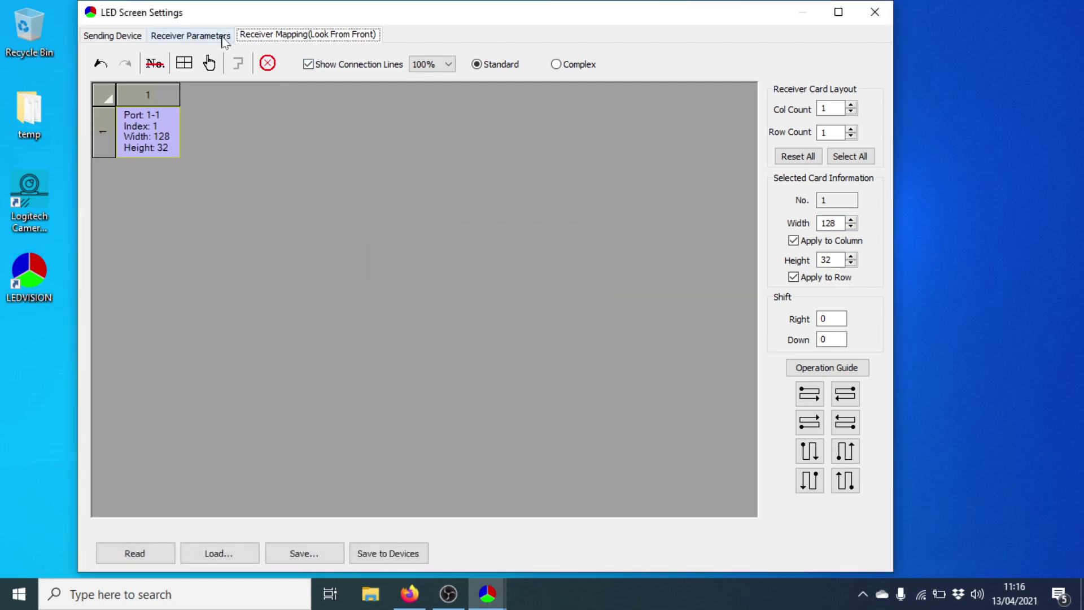
click(190, 35)
click(399, 559)
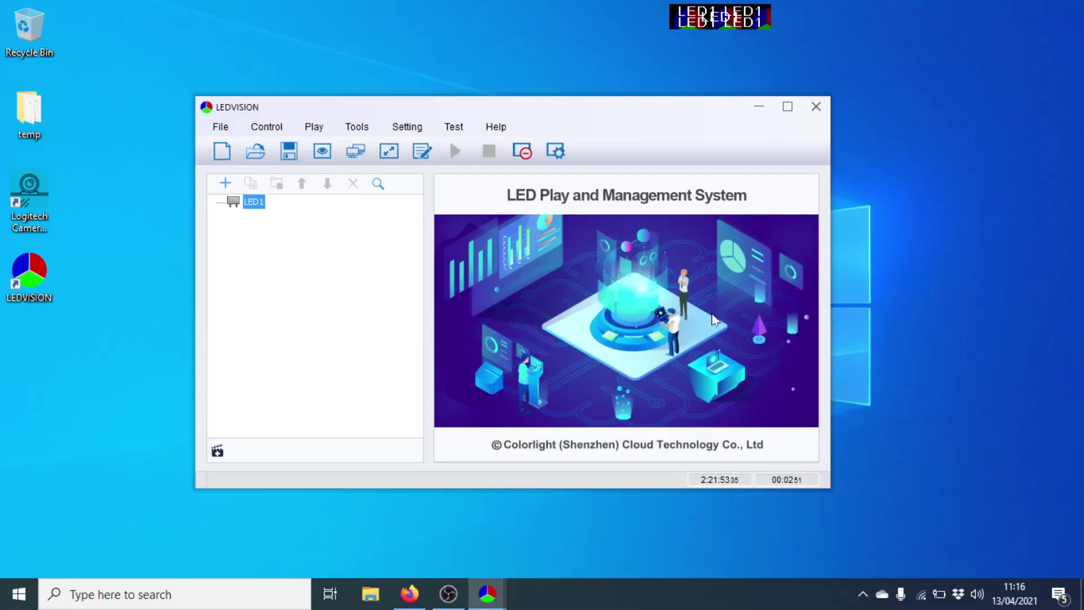
Step: Exit LEDVISION through the File menu
click(266, 127)
mouse_move(229, 130)
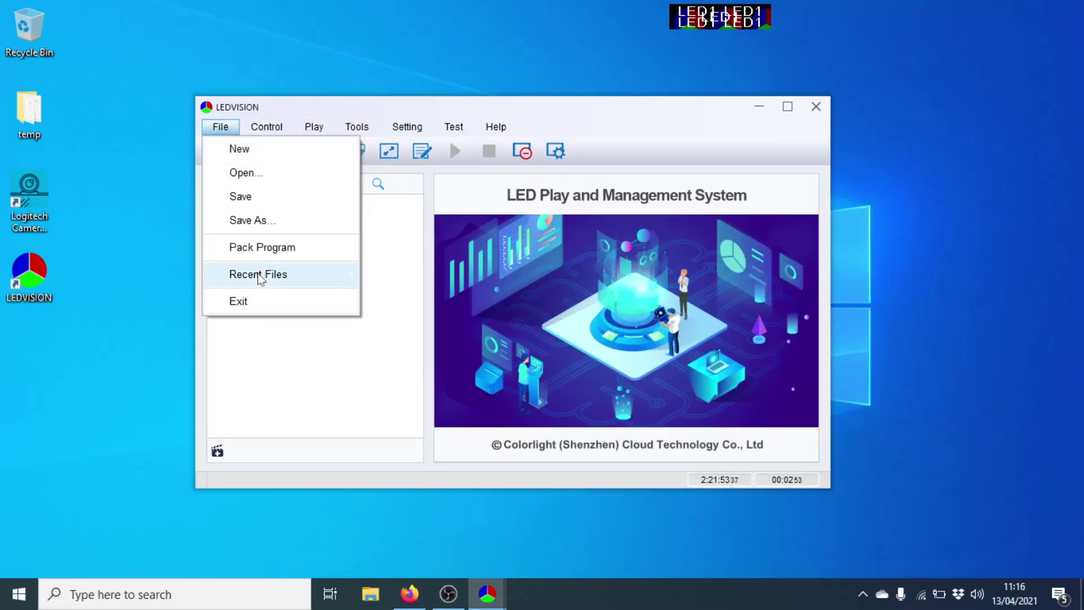
click(280, 300)
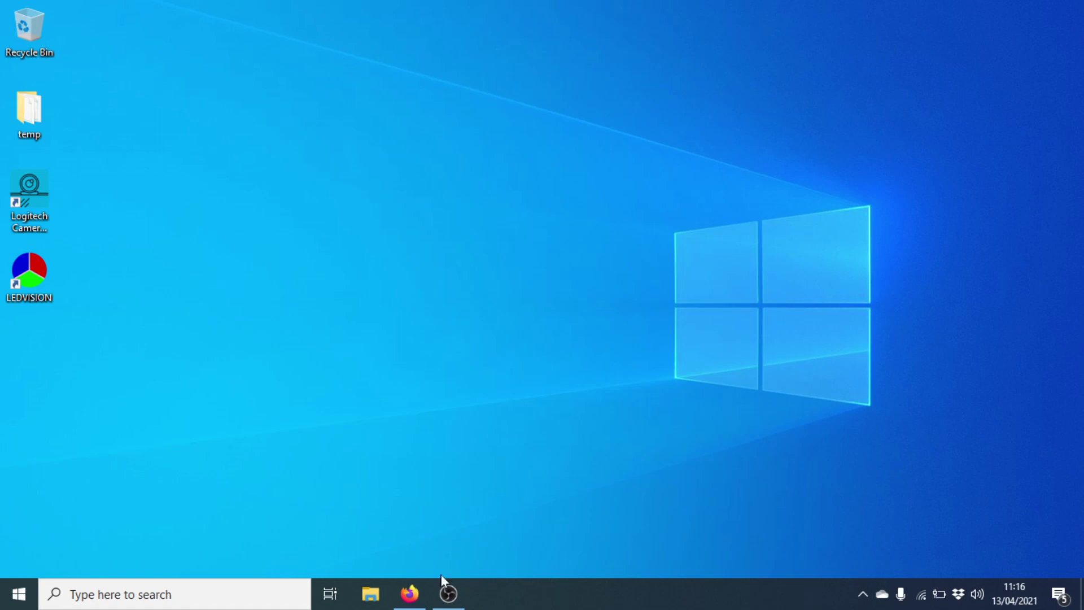
Step: Switch back to Firefox showing the FPP status page
click(410, 593)
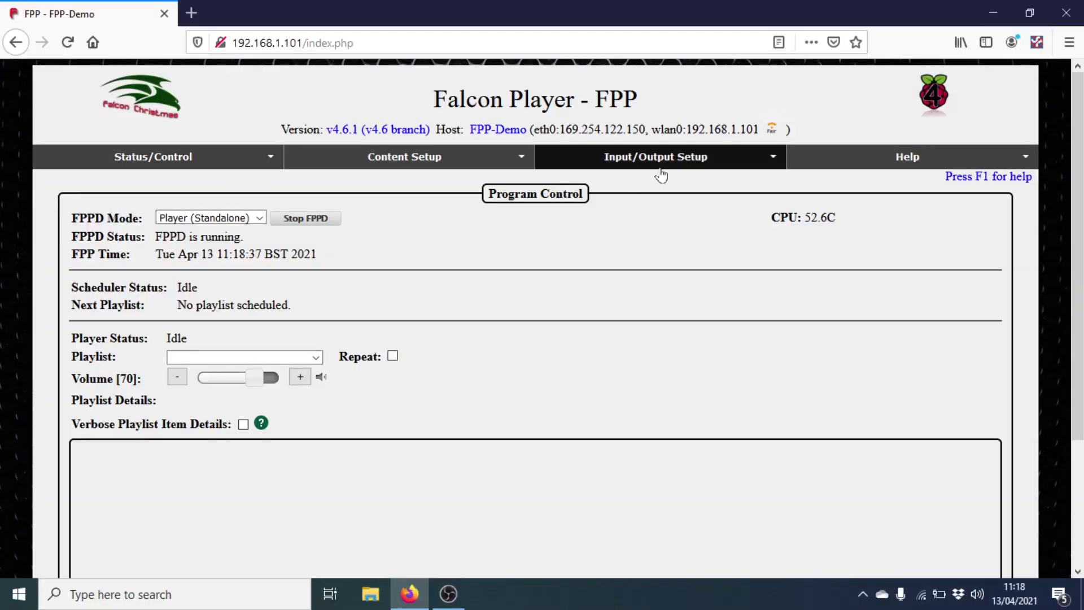
Step: Go to Channel Outputs and view the LED Panels output settings
click(662, 165)
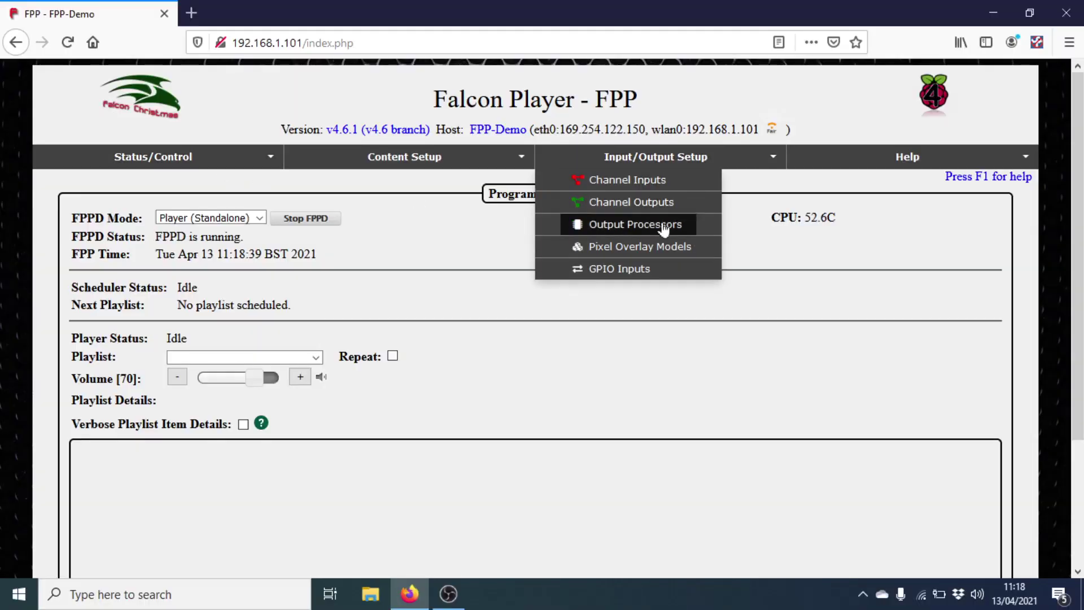
click(660, 203)
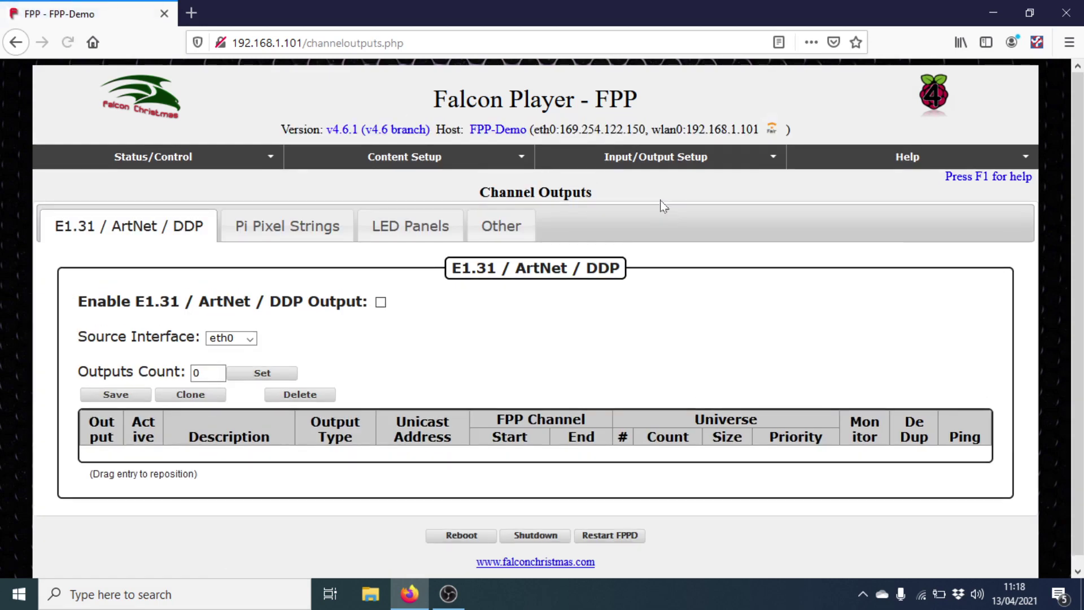
click(412, 227)
scroll(450, 391, down, 3)
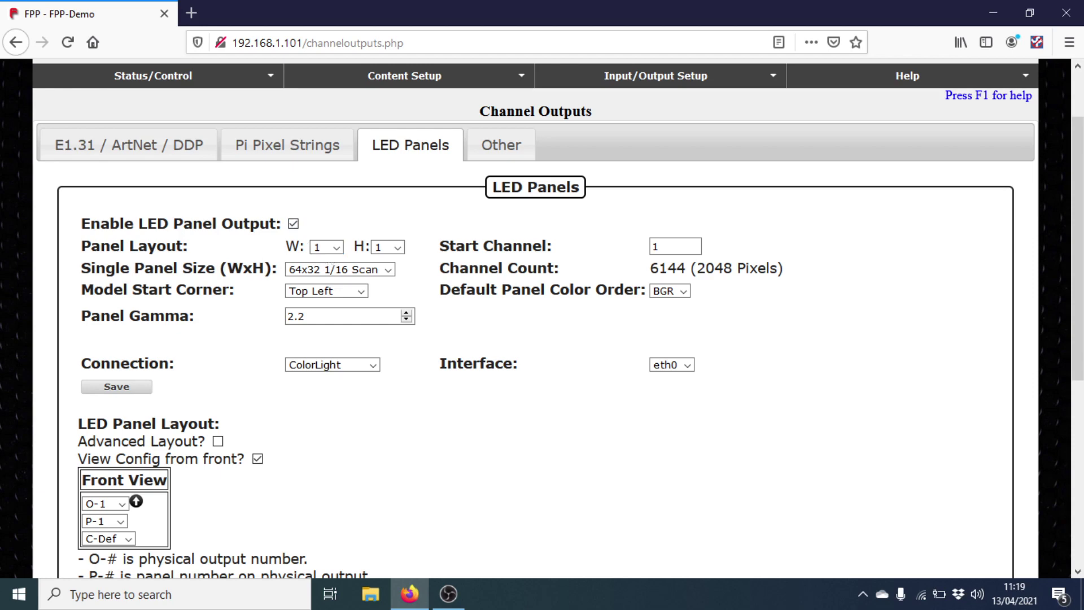
Step: Set the panel layout height to 2 and scroll to the Front View layout
click(384, 249)
click(384, 284)
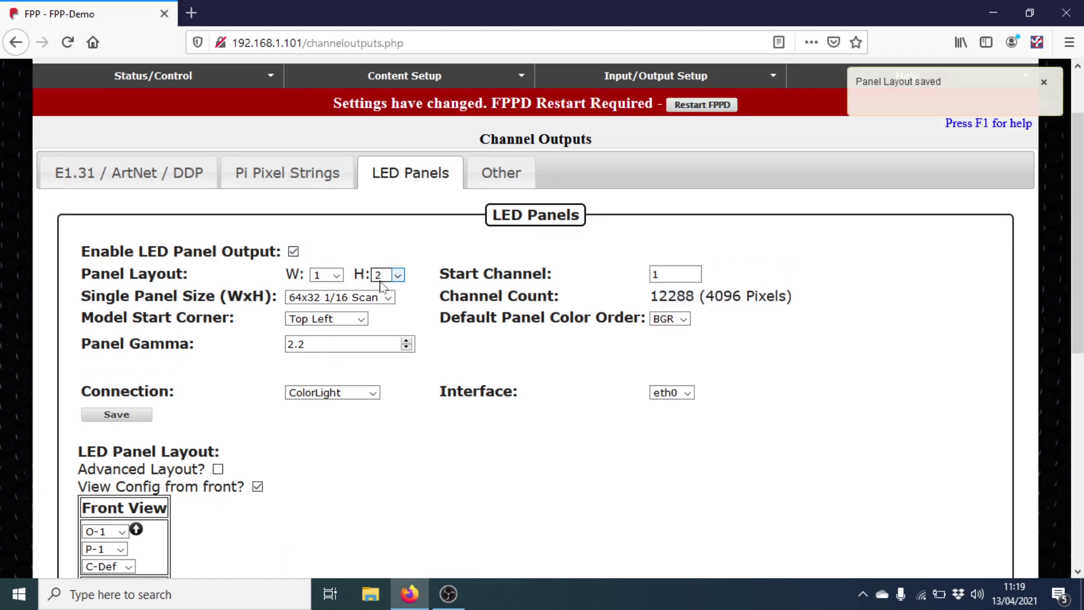
scroll(282, 292, down, 3)
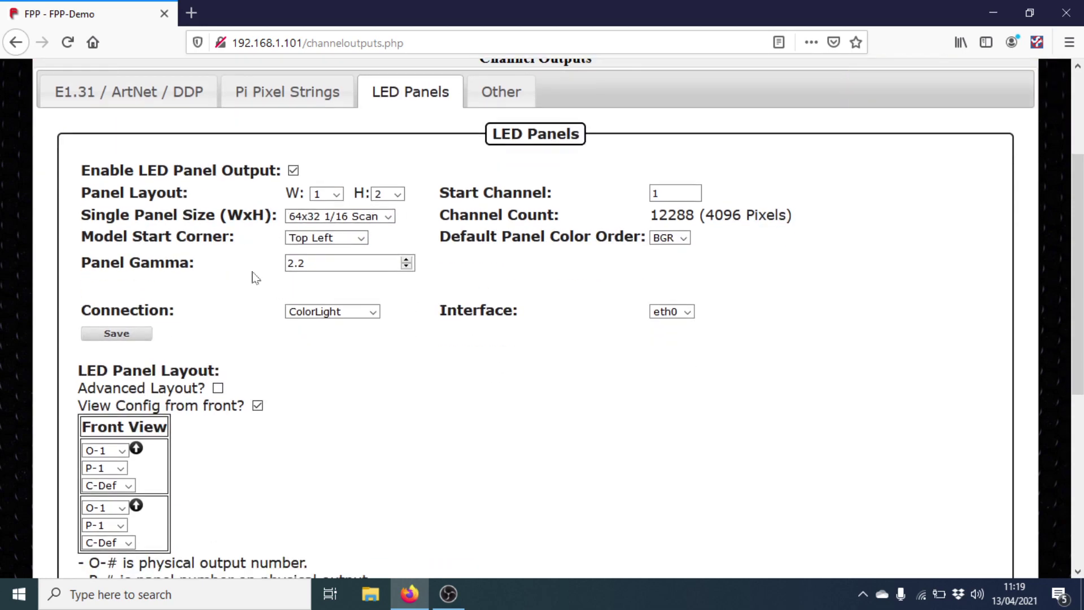
scroll(261, 292, down, 3)
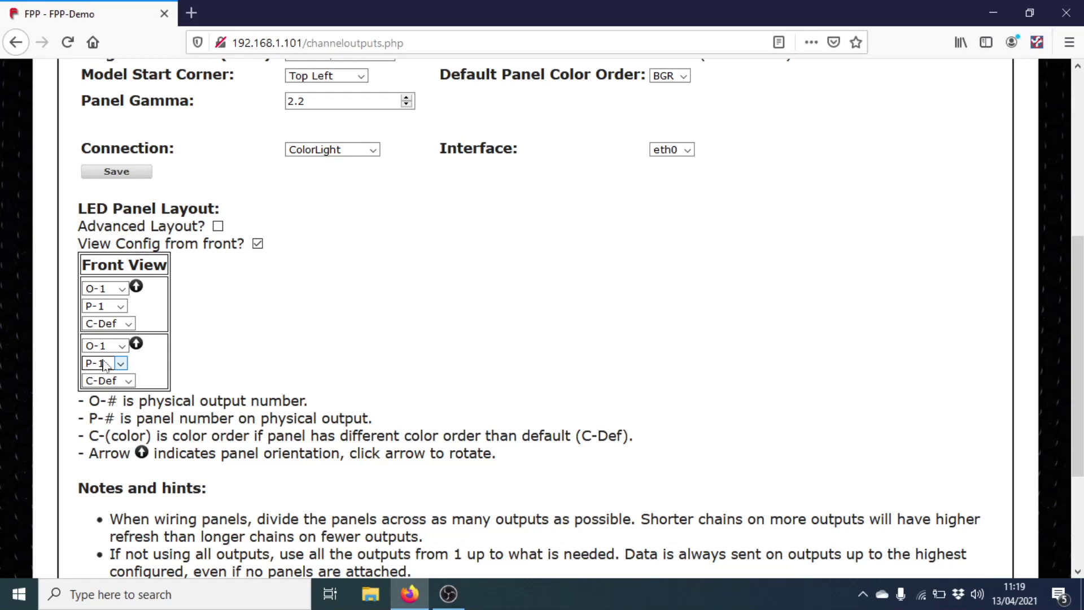
Step: Number the upper front-view panel P-2 and save the LED panel configuration
click(121, 306)
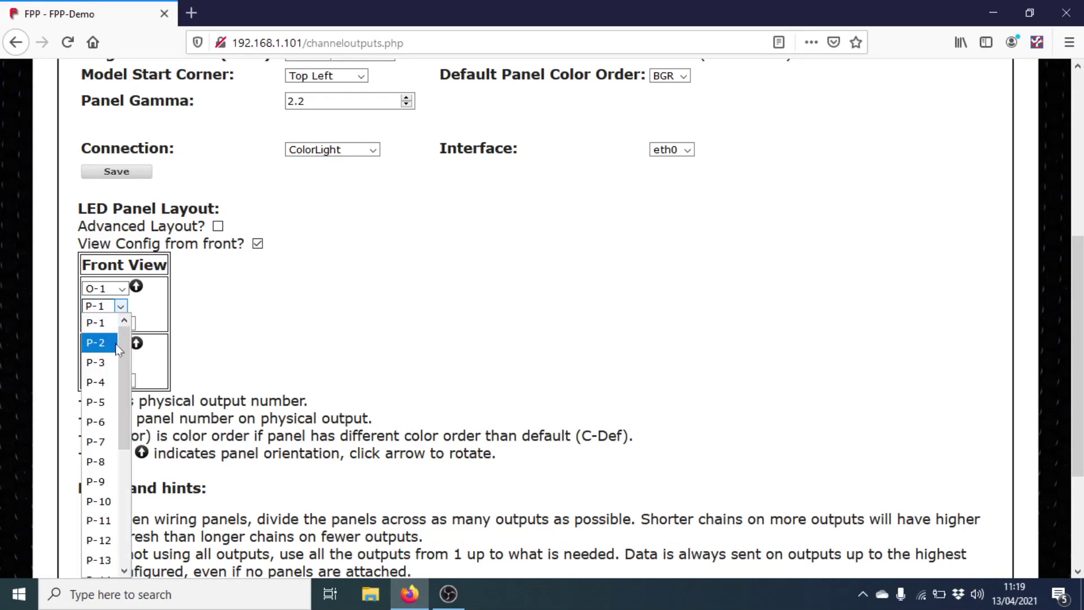
click(119, 346)
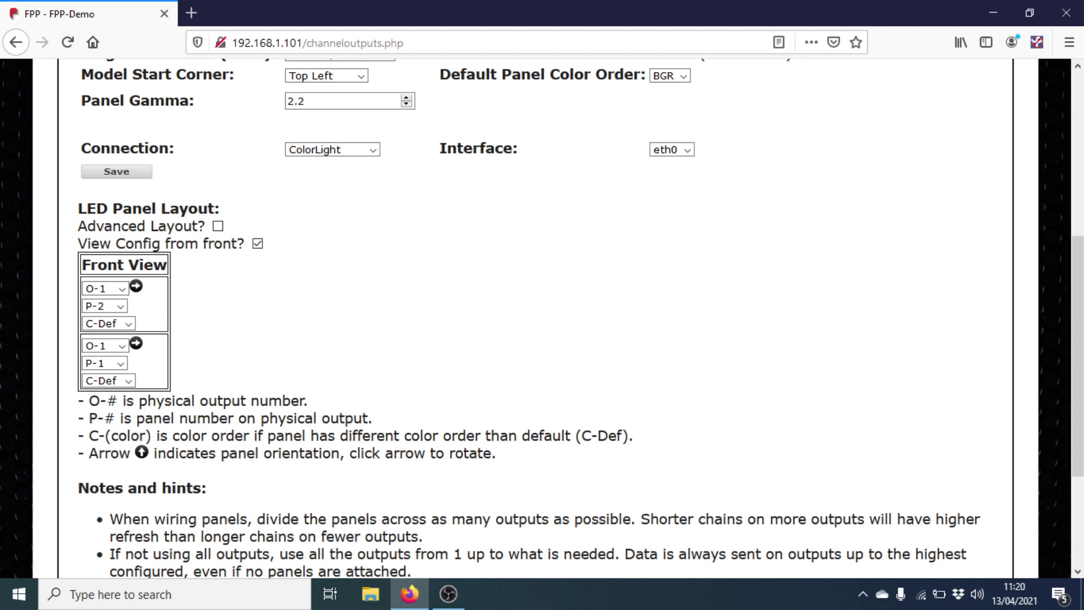
click(141, 173)
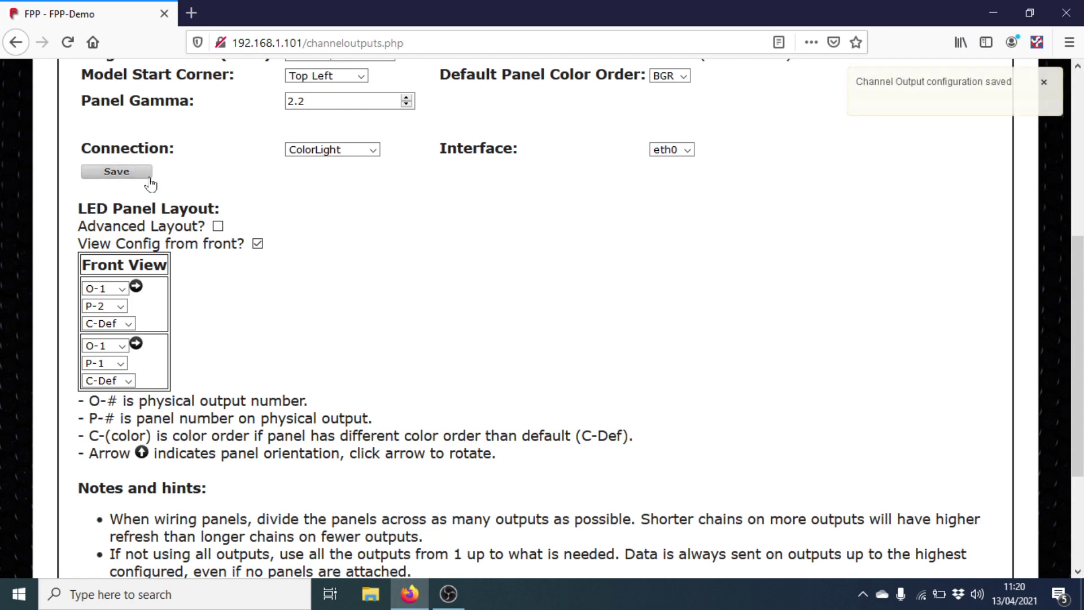
Step: Restart FPPD from the red warning banner so the new two-panel settings apply
scroll(420, 322, up, 5)
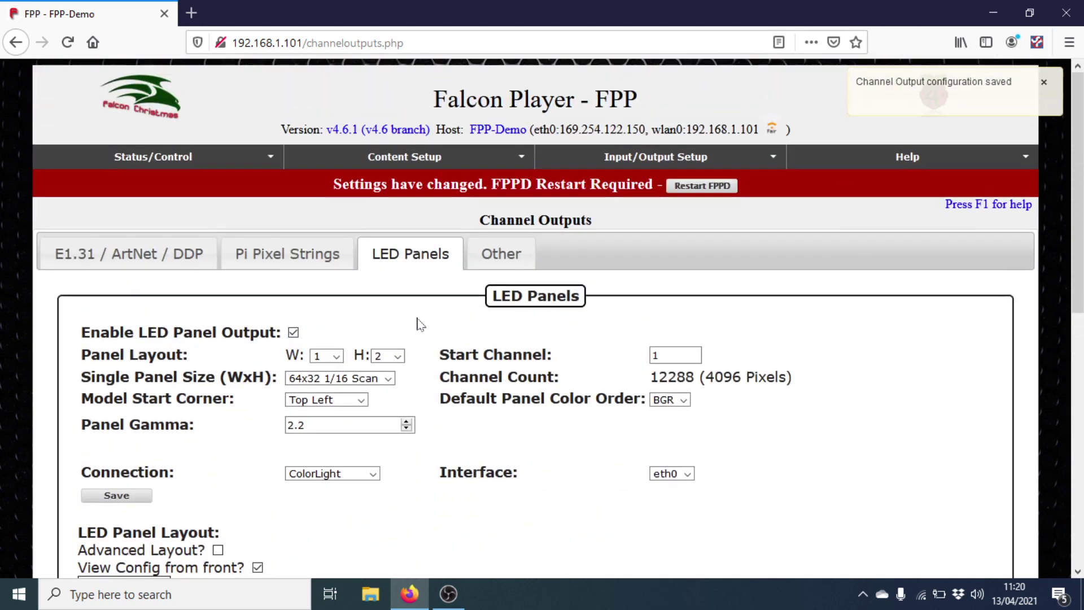
click(703, 187)
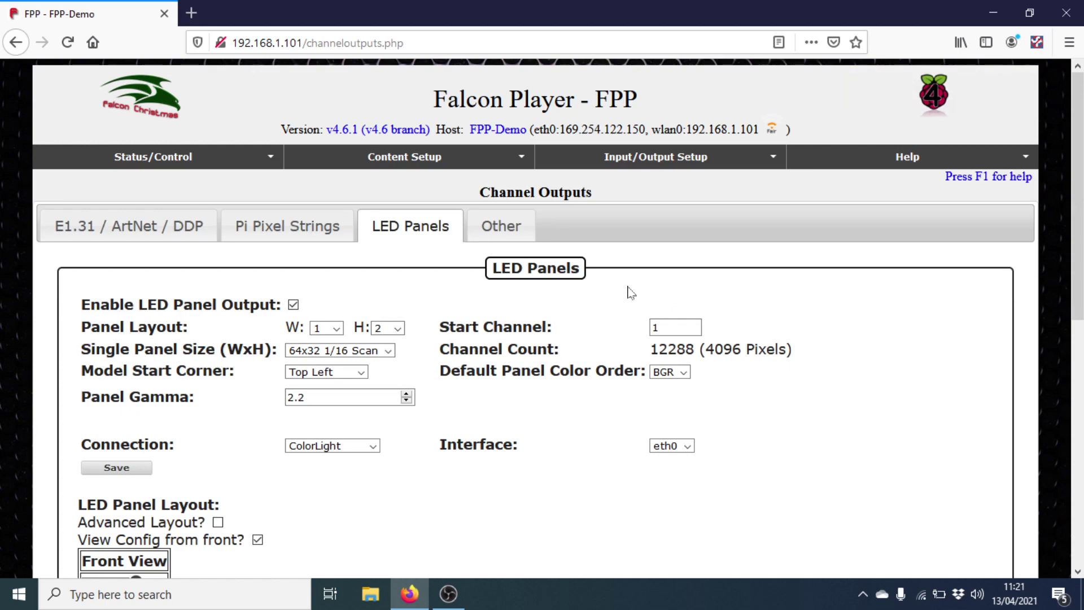
Step: On Display Testing, run the Chase R-G-B-All-None pattern across channels 1–12288
click(173, 164)
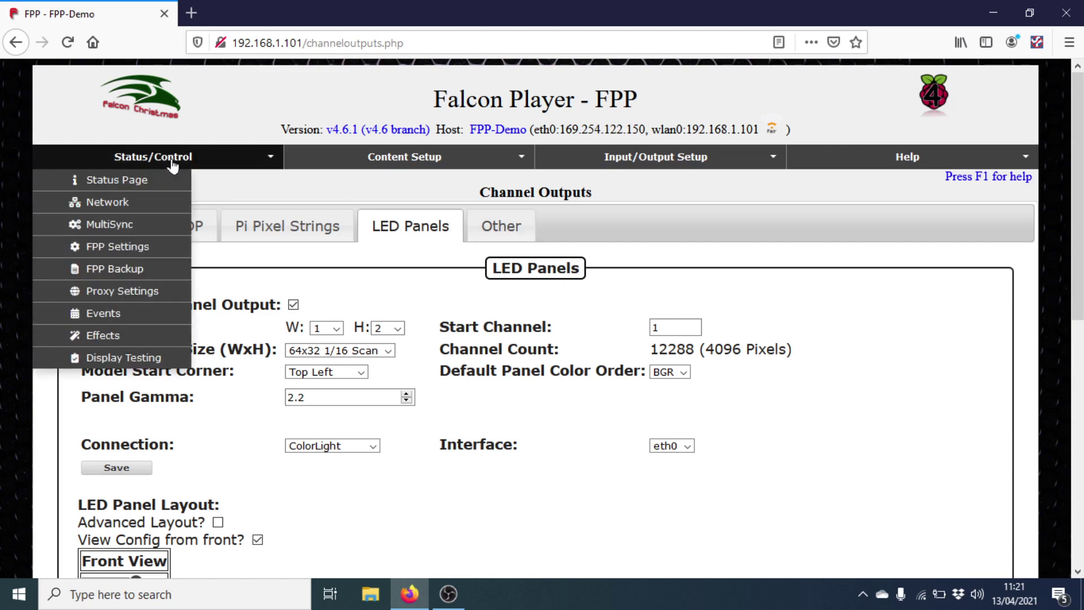
click(131, 361)
scroll(271, 322, down, 3)
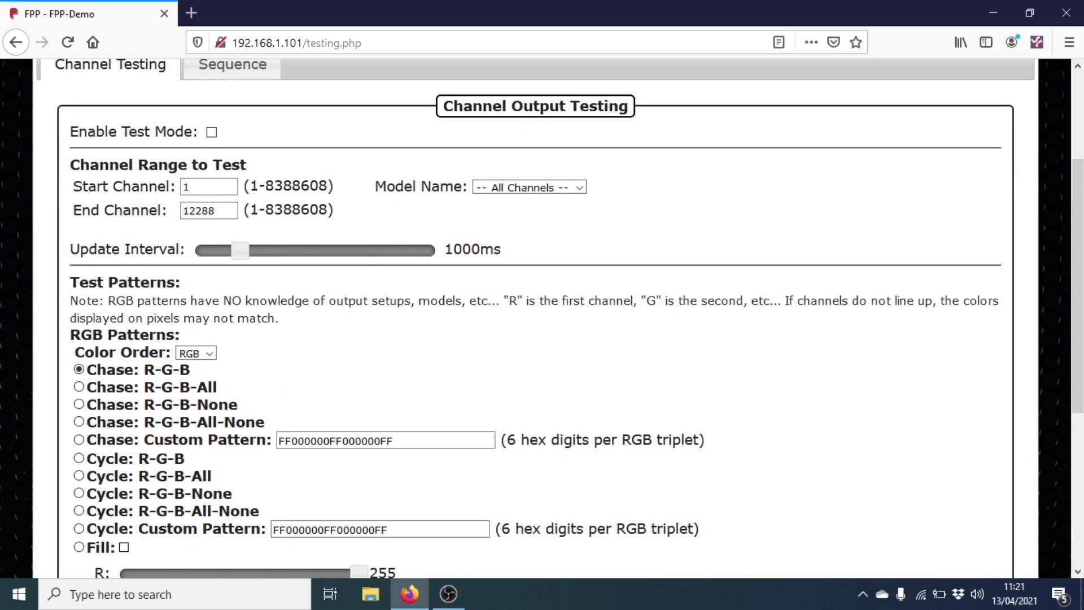
click(80, 512)
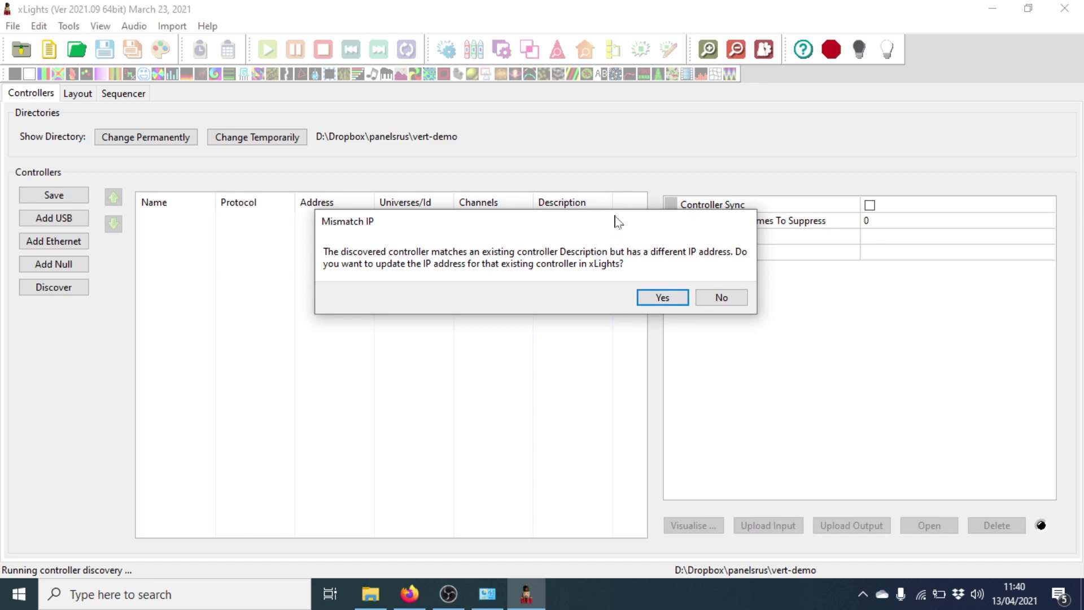
Step: Accept the new IP 192.168.1.101 for the FPP-Demo DDP controller and save the controller list
drag(620, 225, 615, 272)
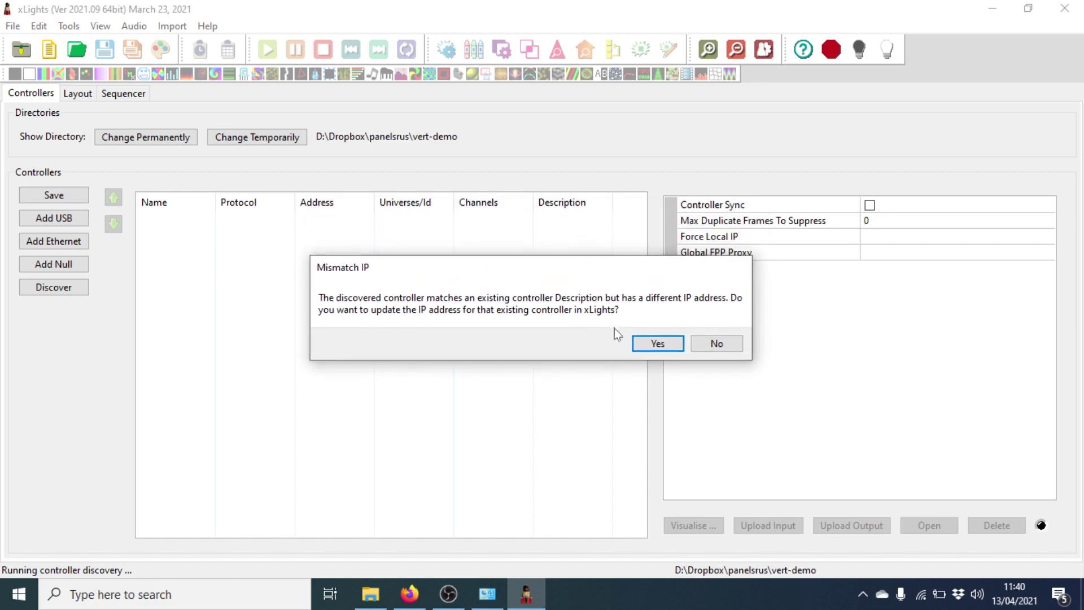
click(651, 344)
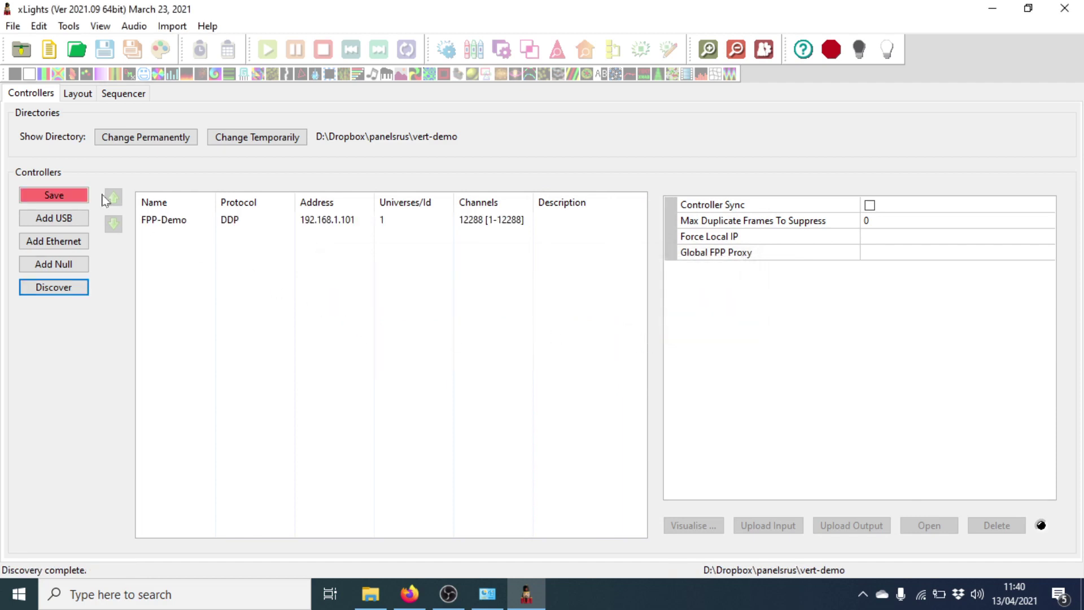
click(85, 204)
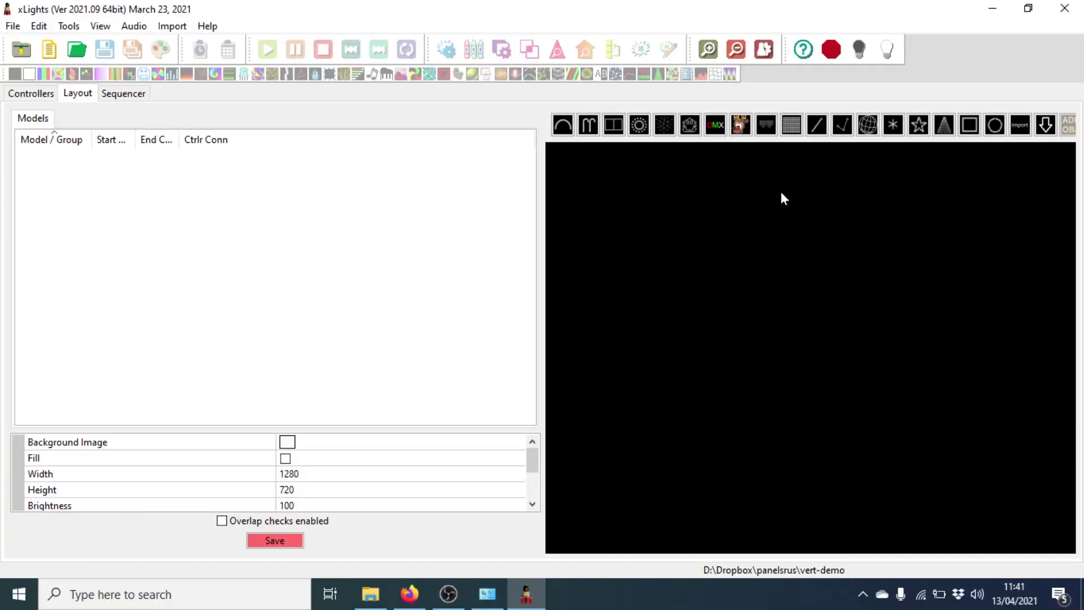
Step: Draw a Matrix model with 128 strings, 32 nodes per string, starting Top Left
click(792, 131)
drag(675, 229, 784, 514)
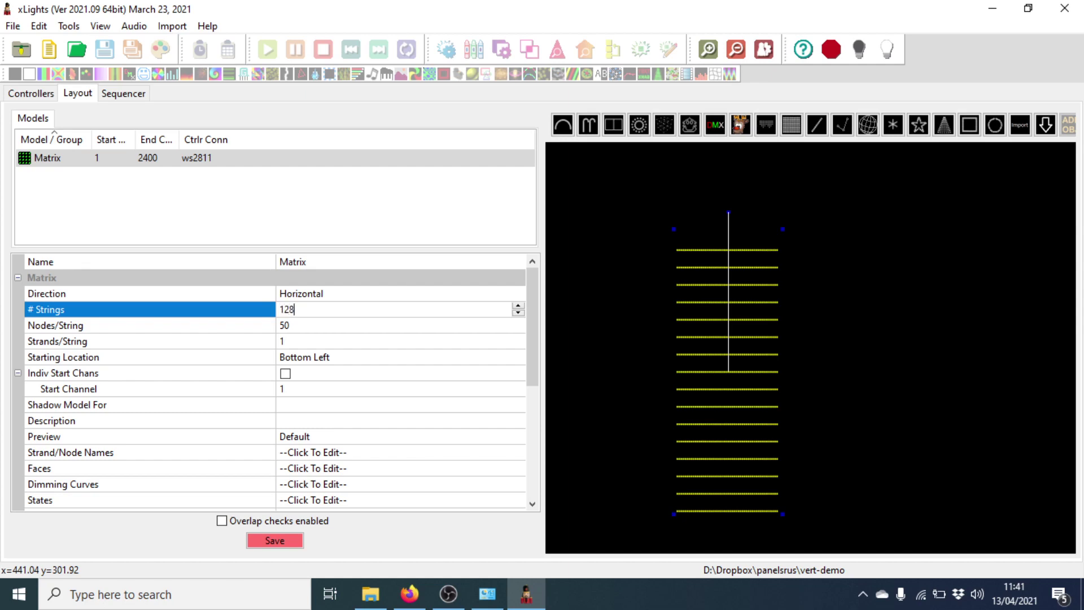
key(Return)
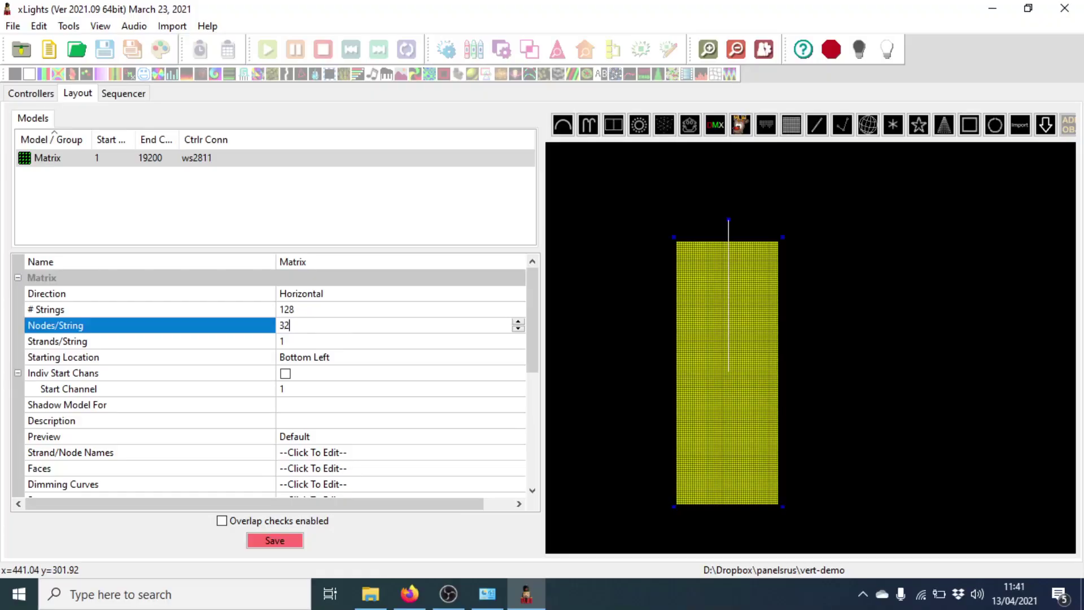
key(Return)
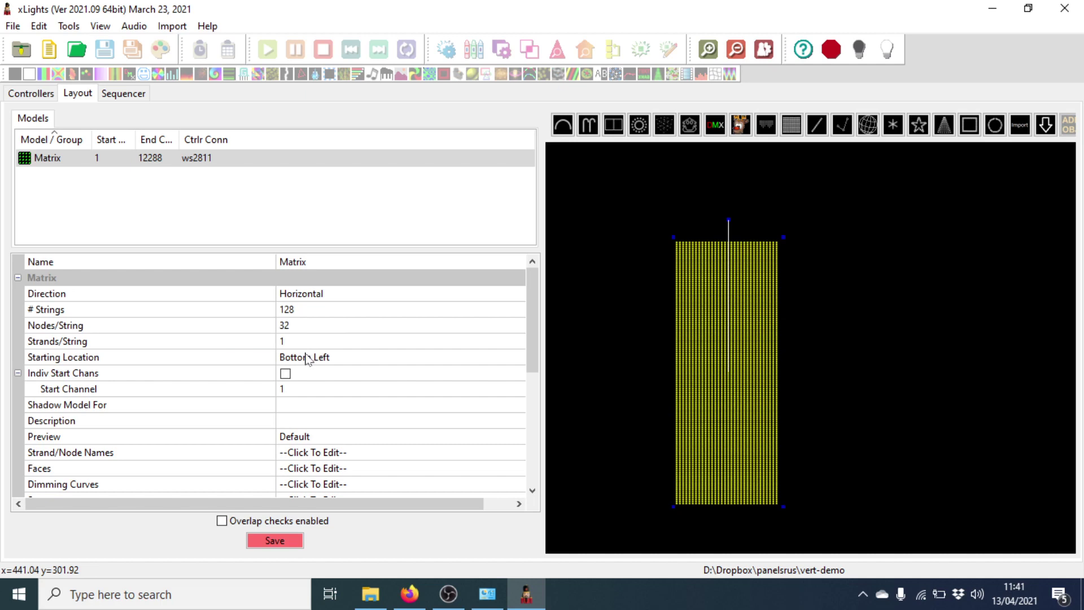
click(306, 360)
click(304, 362)
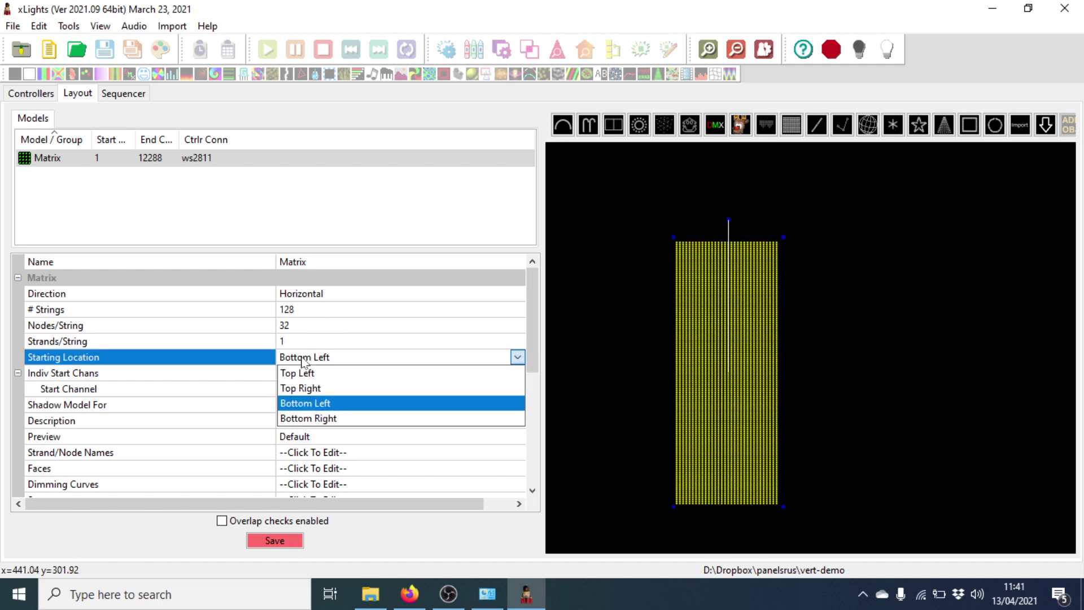
click(333, 374)
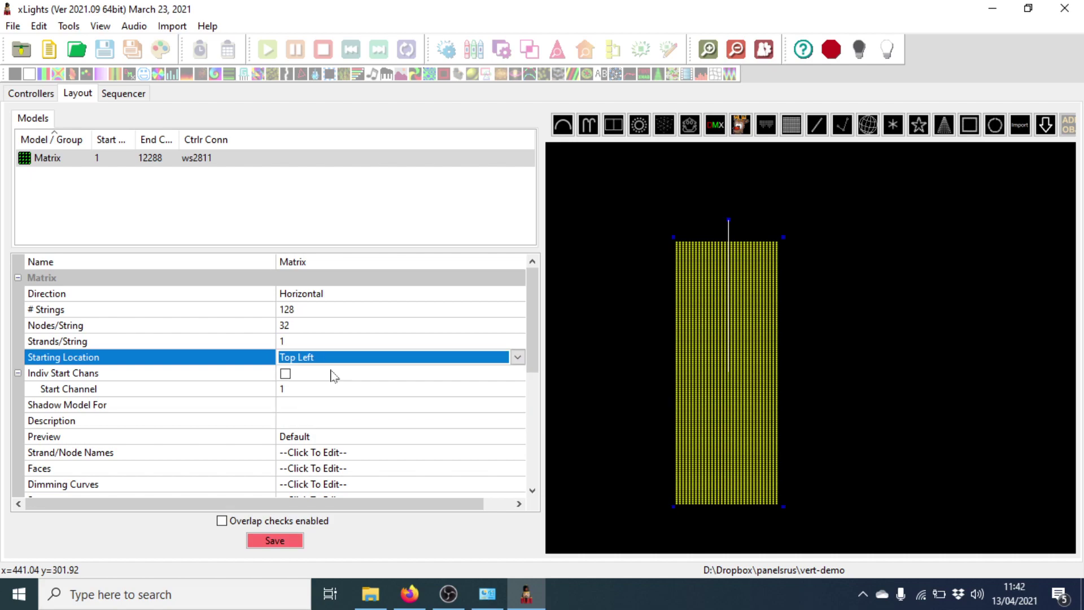
click(419, 597)
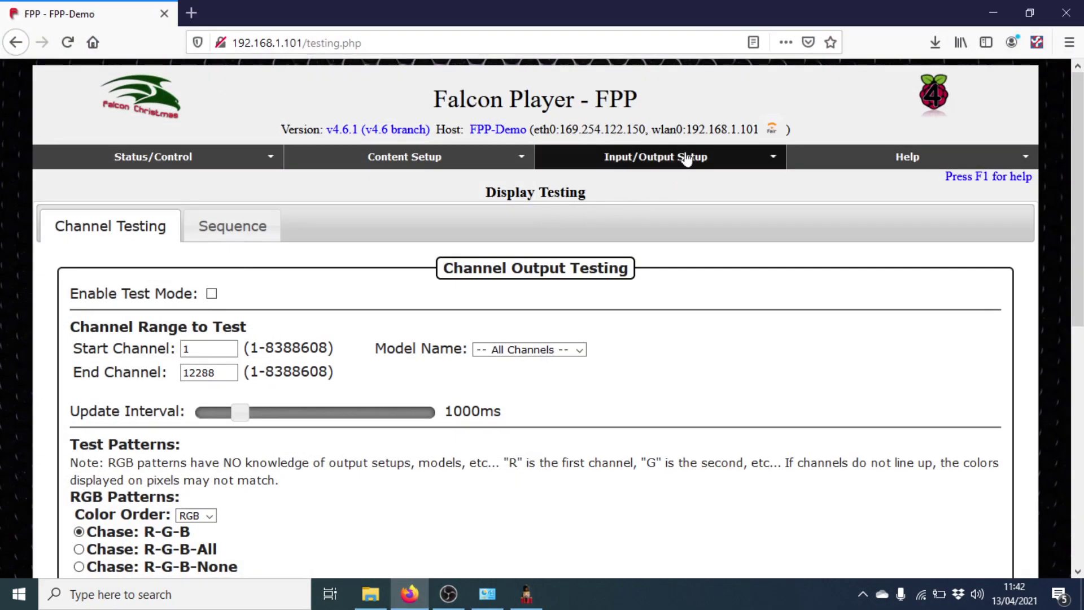
Step: Check the LED Panels settings under Channel Outputs to confirm the panels start top left
mouse_move(686, 159)
click(649, 202)
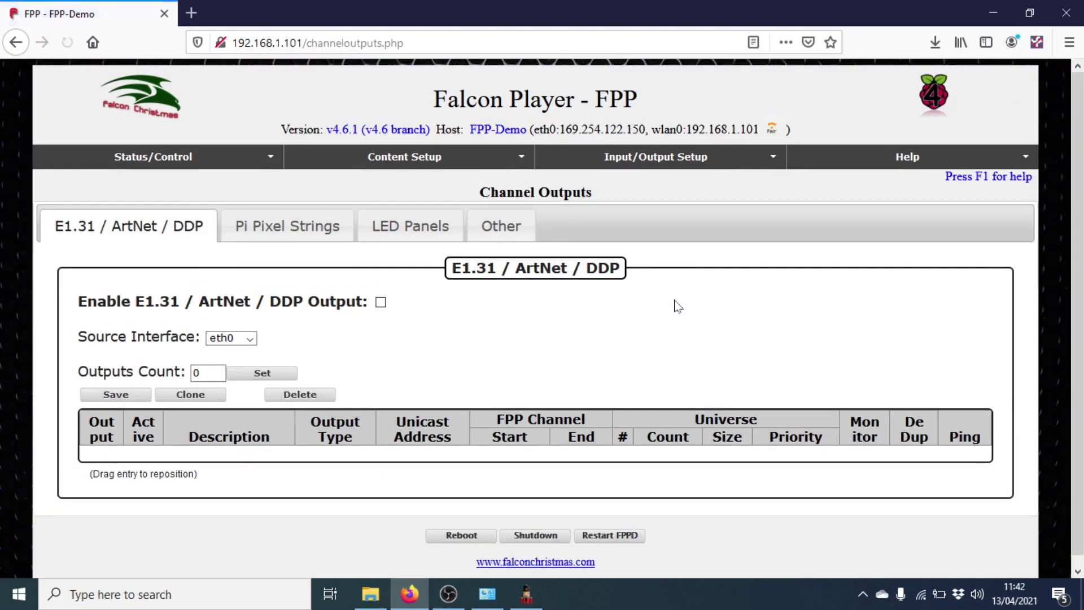
click(452, 226)
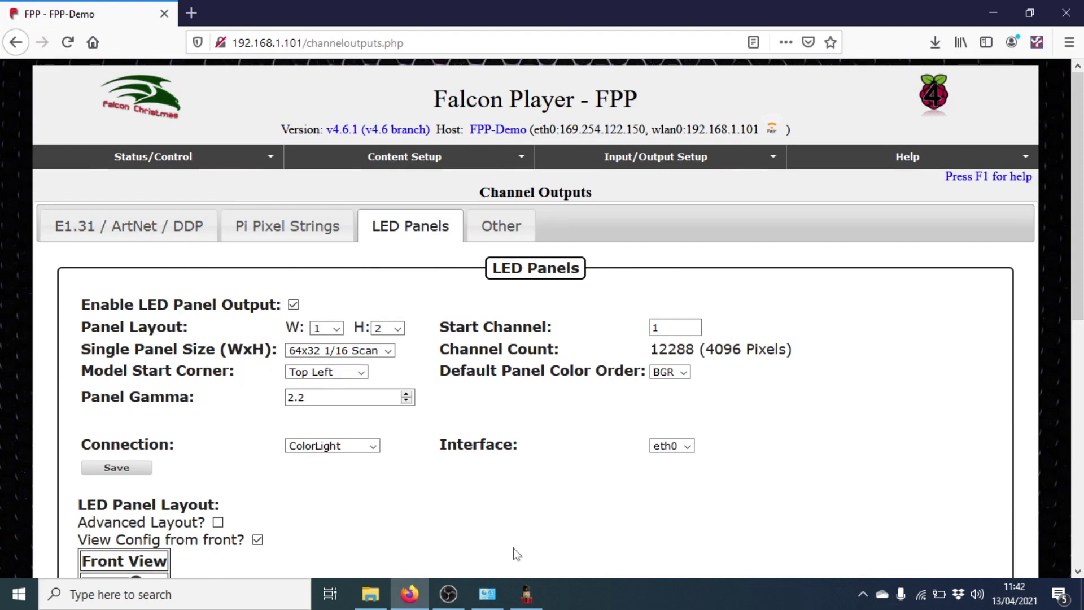
click(526, 594)
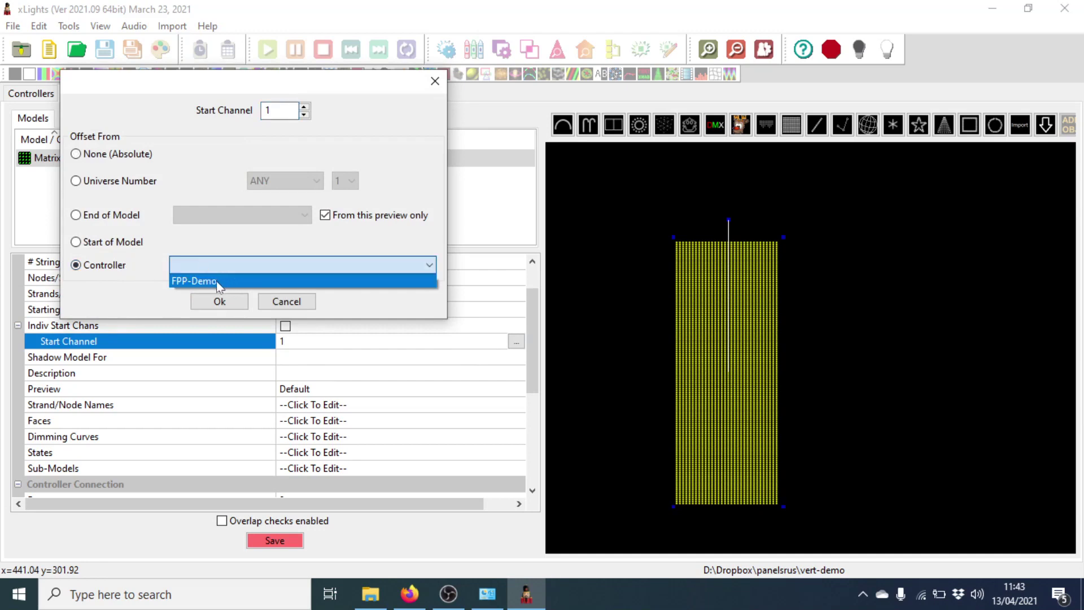
Step: Set the Matrix start channel to FPP-Demo controller channel 1 and save the layout
click(216, 281)
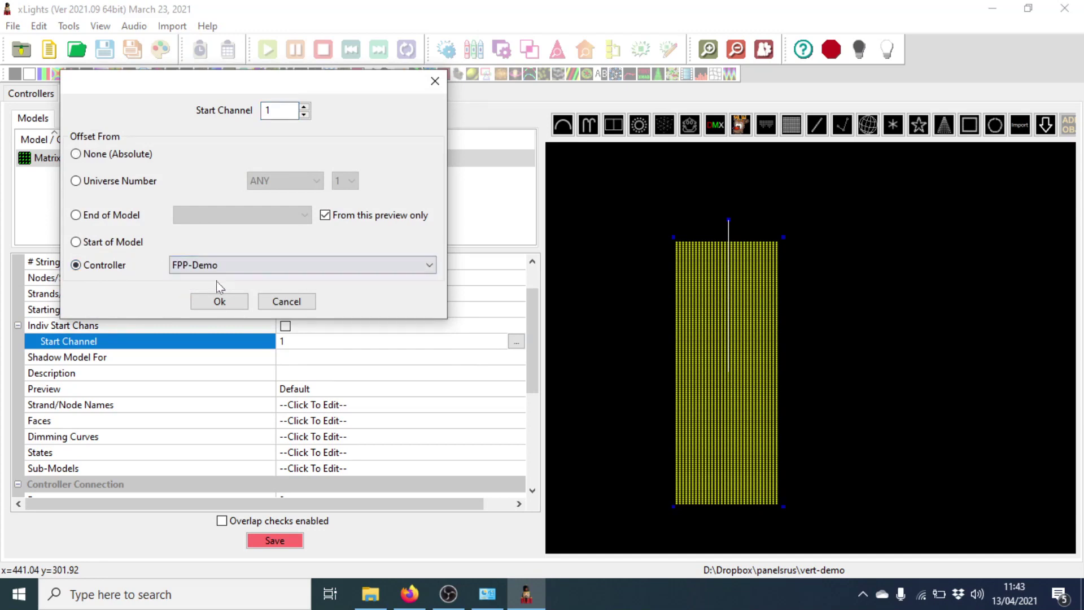
click(220, 302)
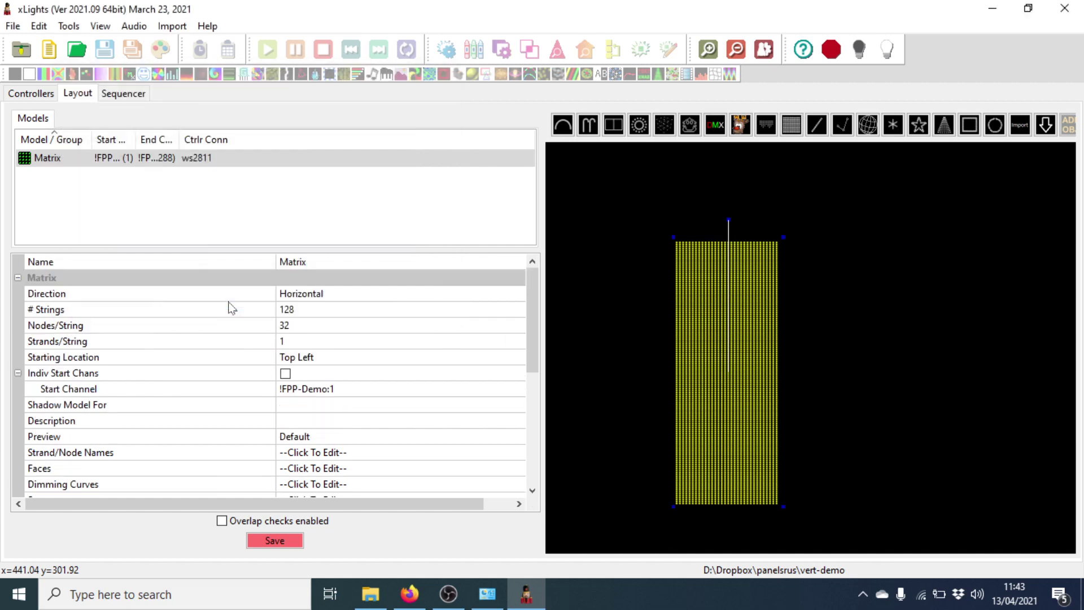
click(288, 544)
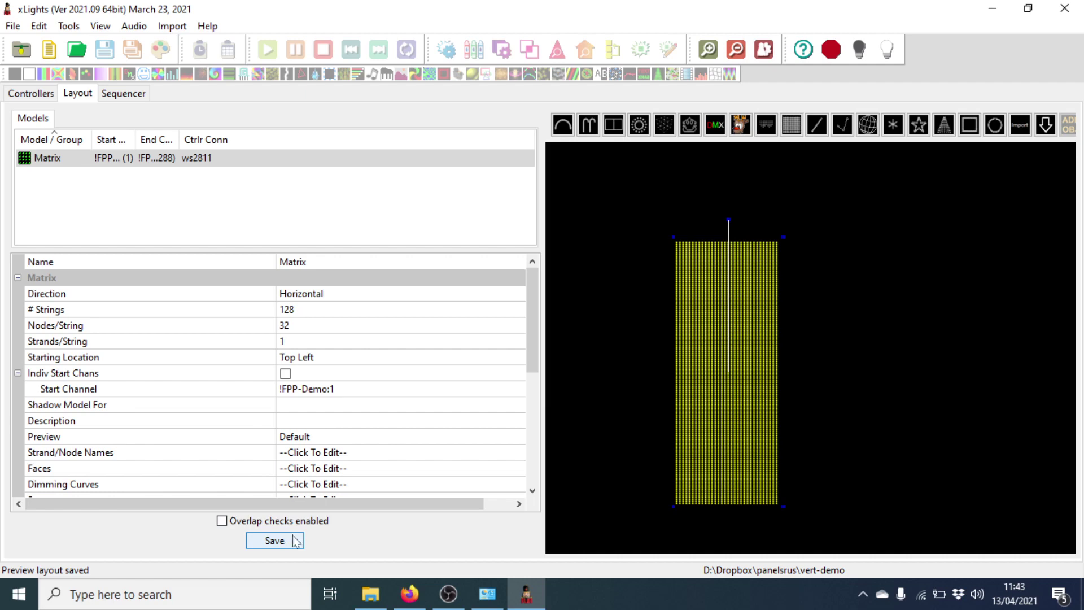
Step: Create a new 20fps Animation sequence using Quick Start
click(124, 94)
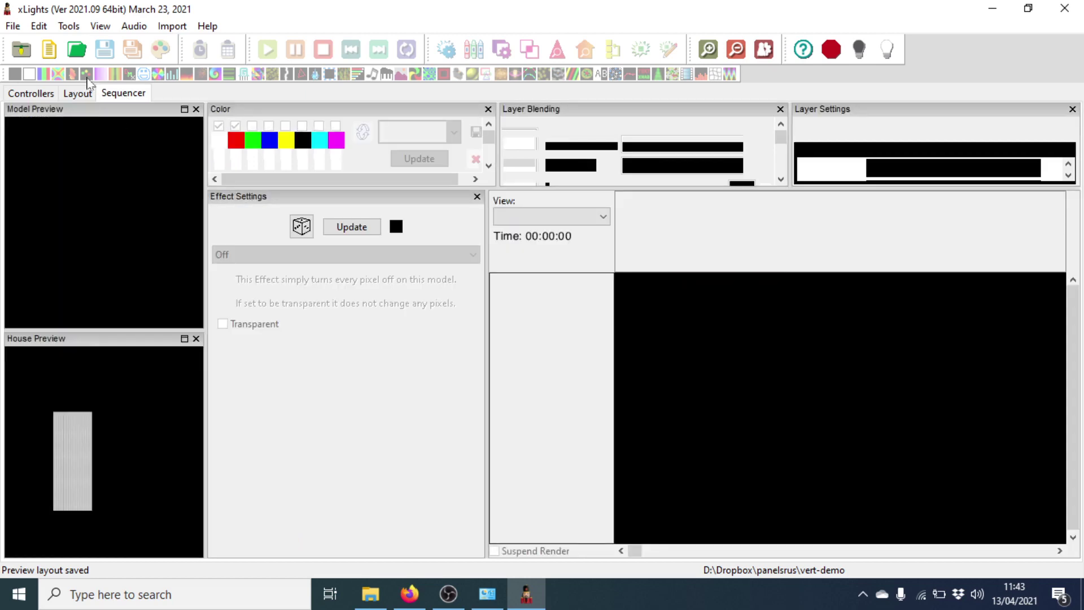
click(17, 27)
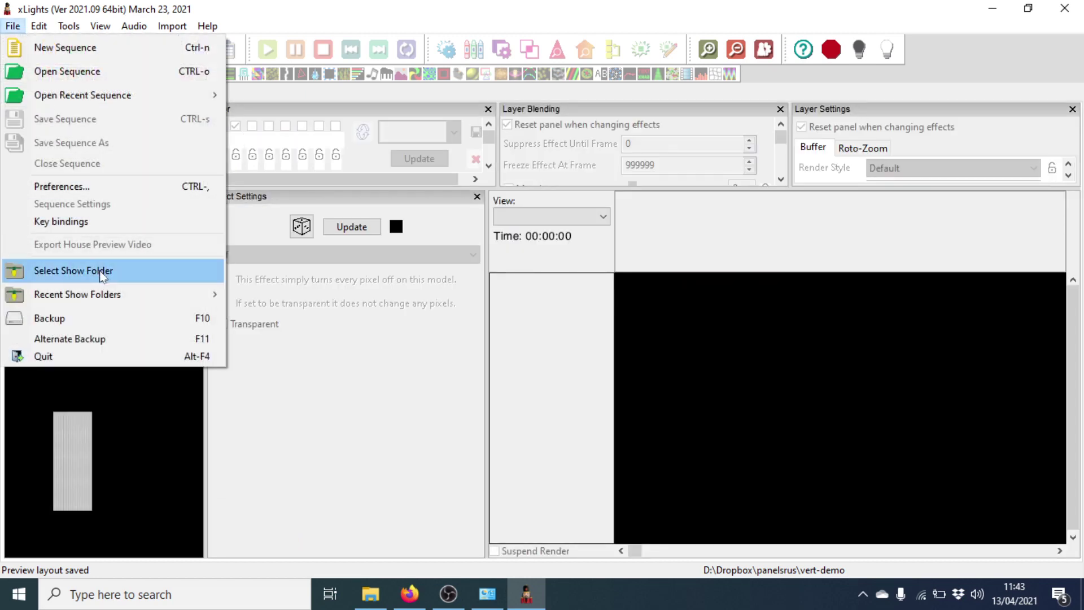
click(104, 47)
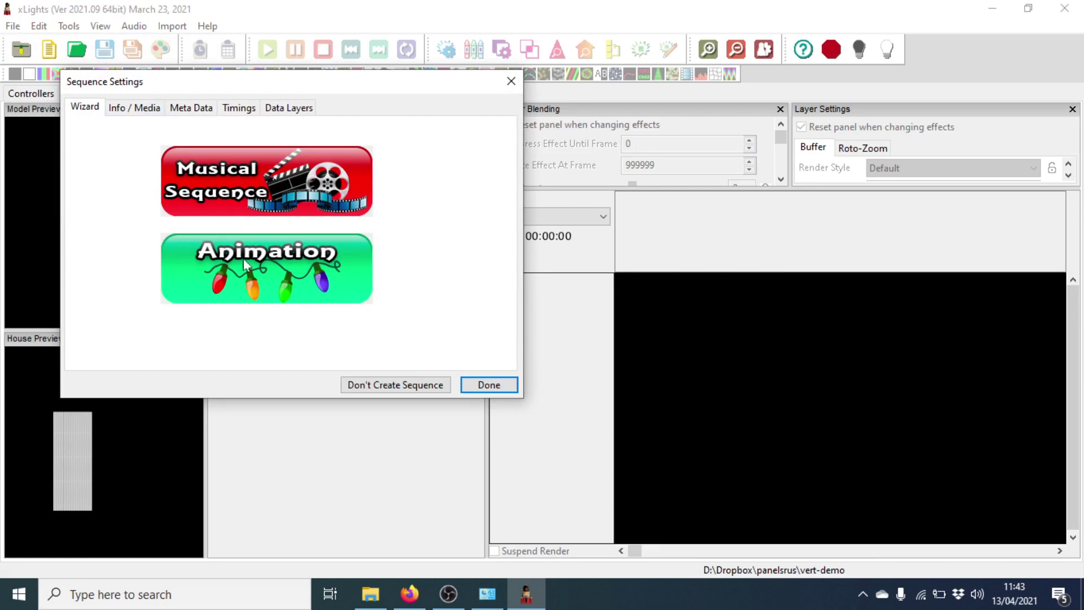
click(251, 275)
click(281, 216)
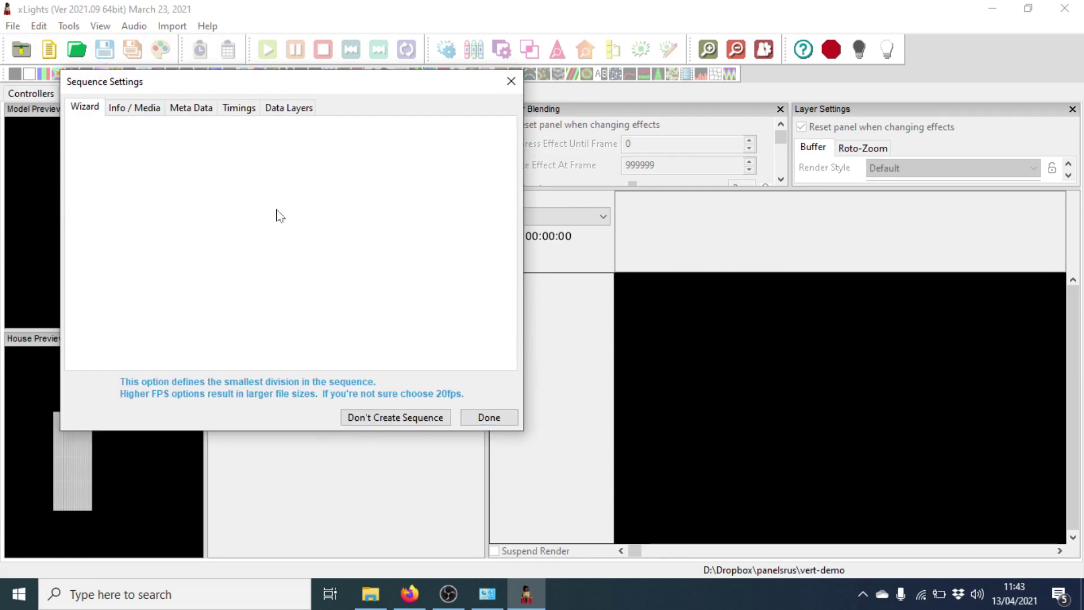
click(283, 253)
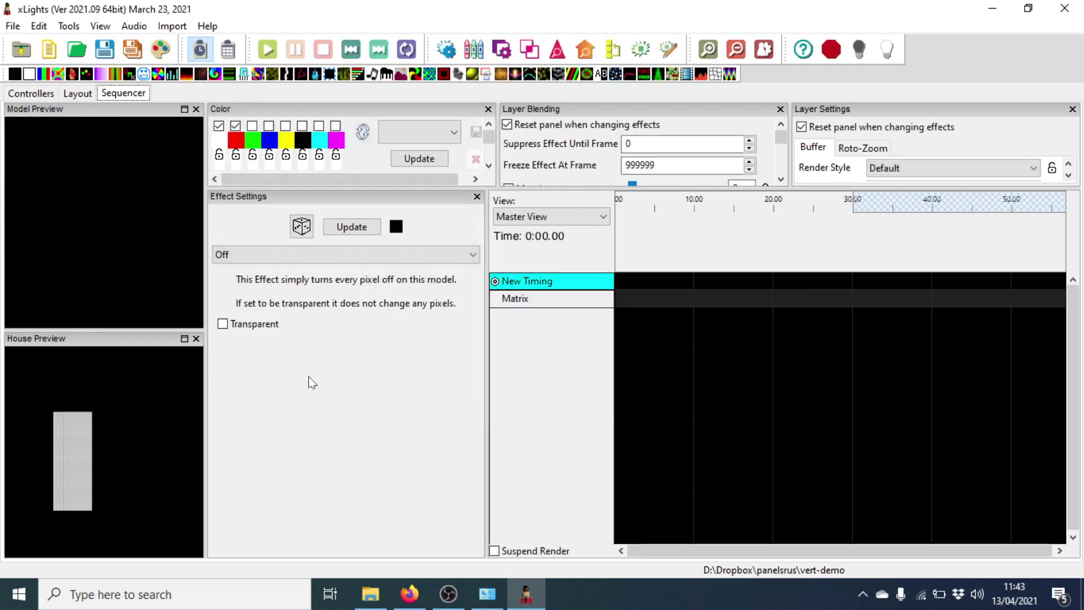
Step: Drop a Butterfly effect on the Matrix row and extend its start back to 0:00
drag(65, 76, 832, 298)
drag(636, 297, 588, 310)
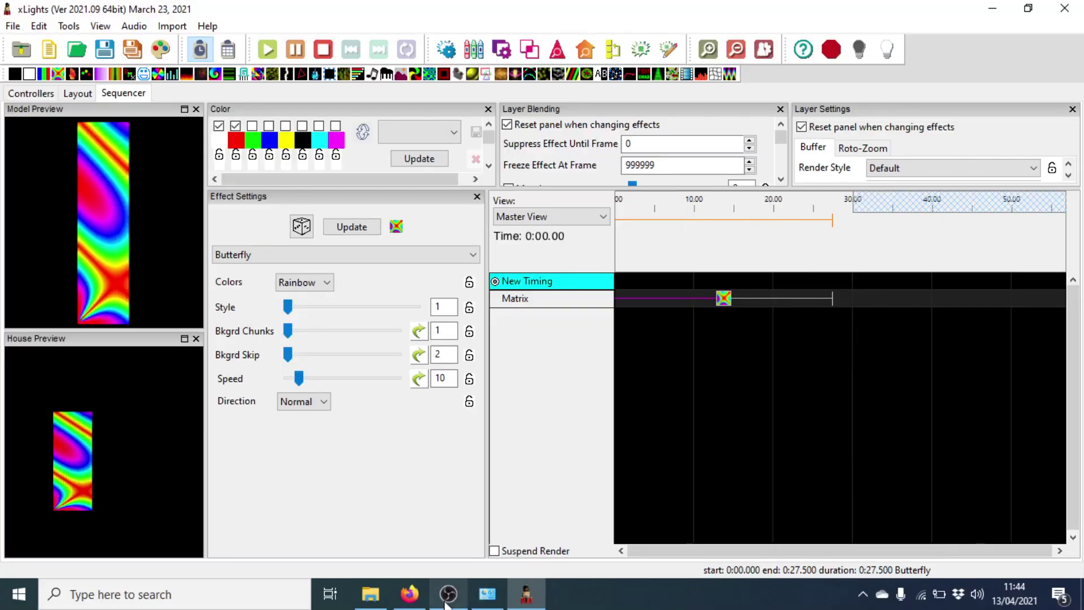
Step: Set the FPPD Mode to Bridge on the FPP Status Page
click(420, 595)
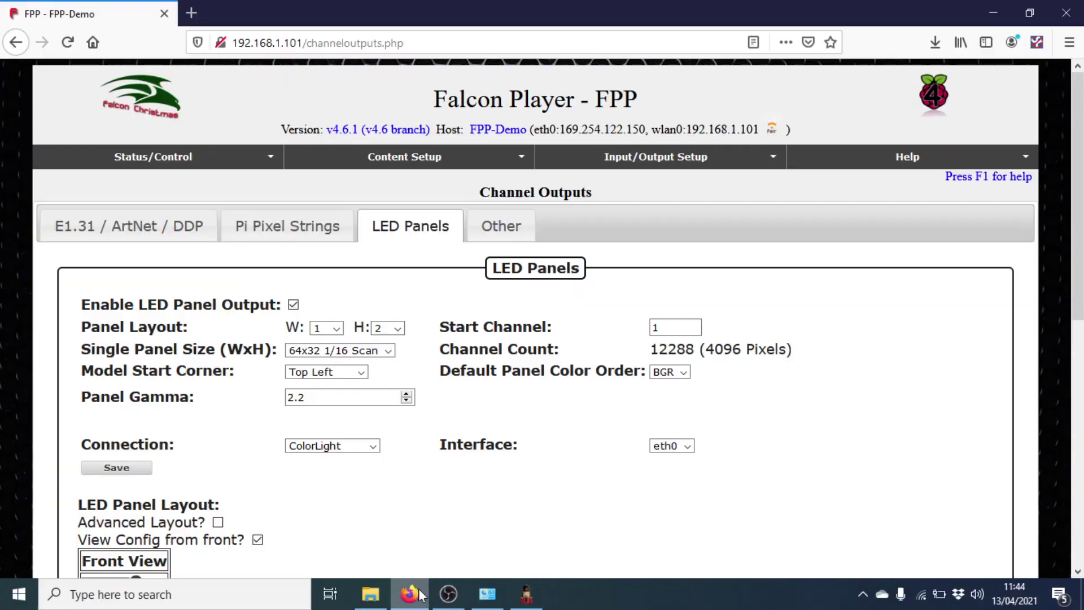
click(134, 155)
click(95, 178)
click(266, 218)
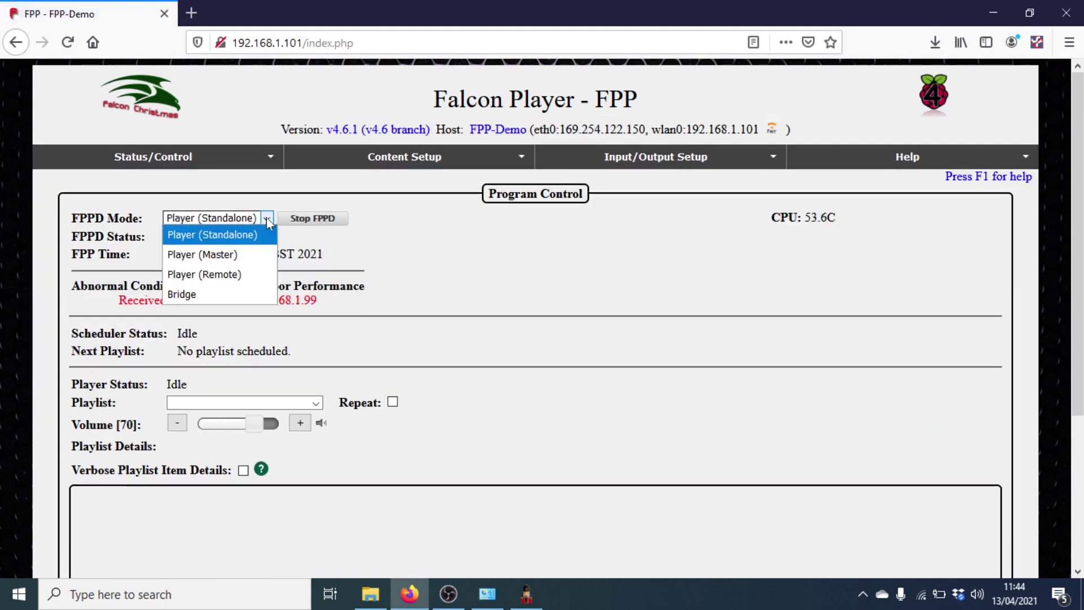
click(220, 295)
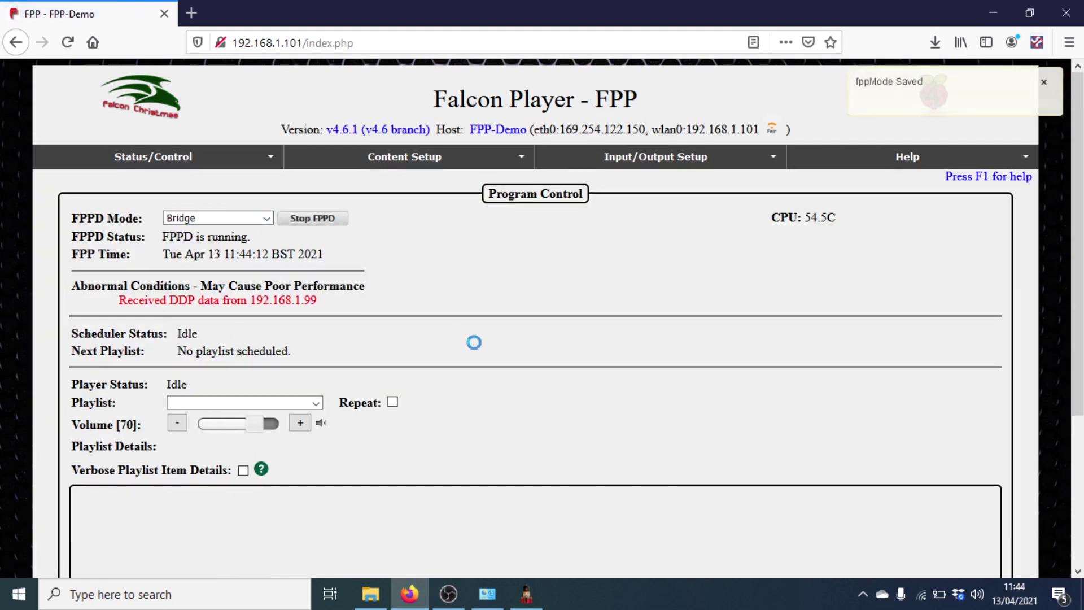